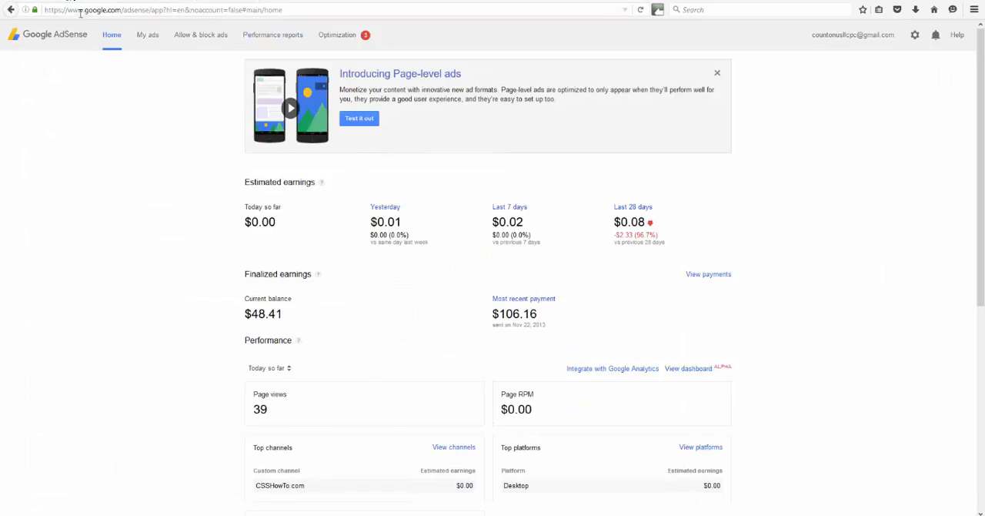
- Open the custom channels list and look at the new-channel form and the 101WeightLossArticles.com channel's settings without saving either
click(143, 36)
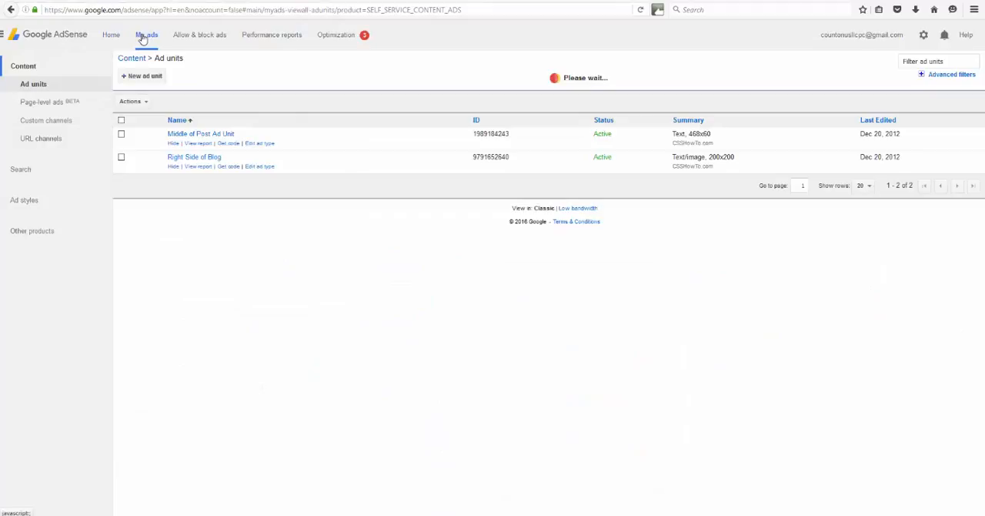
click(44, 122)
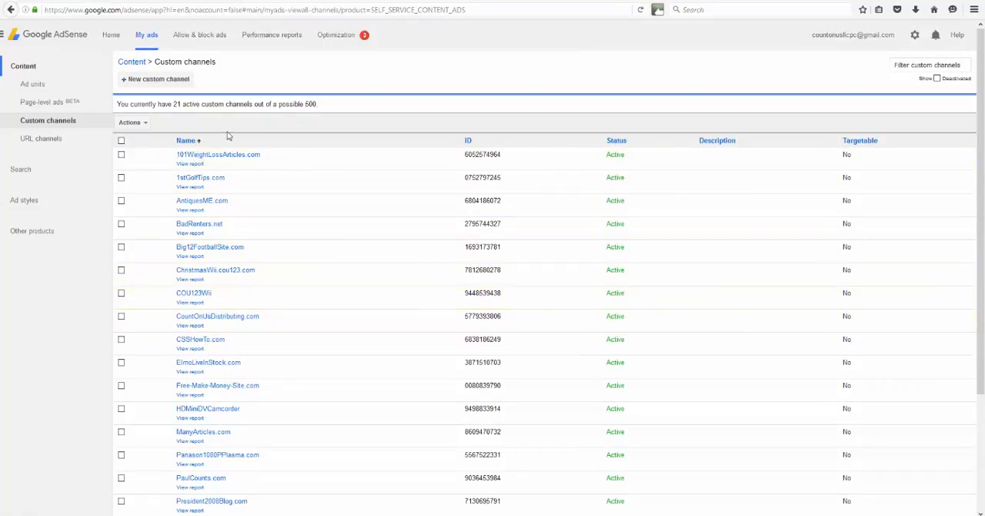
click(144, 84)
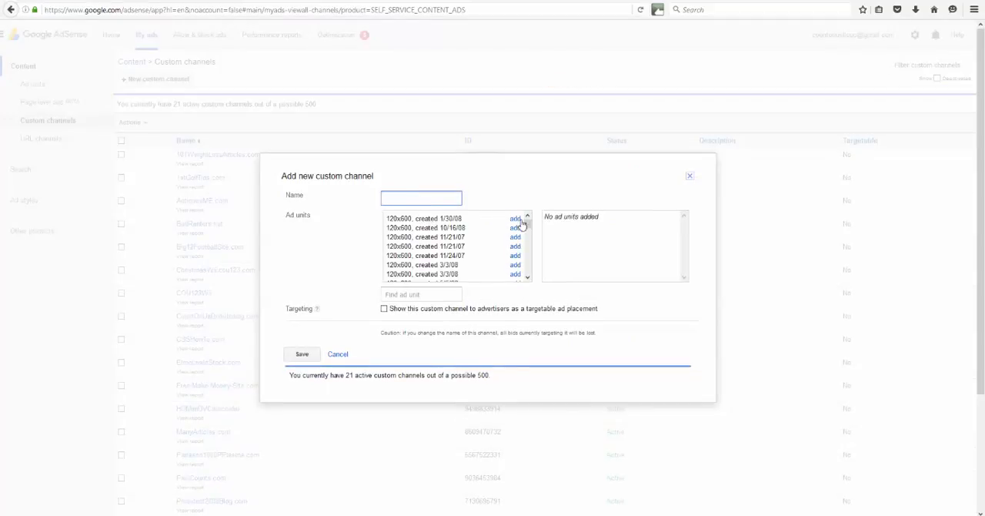
mouse_move(527, 224)
mouse_down()
mouse_move(528, 275)
mouse_move(528, 223)
mouse_up()
click(344, 354)
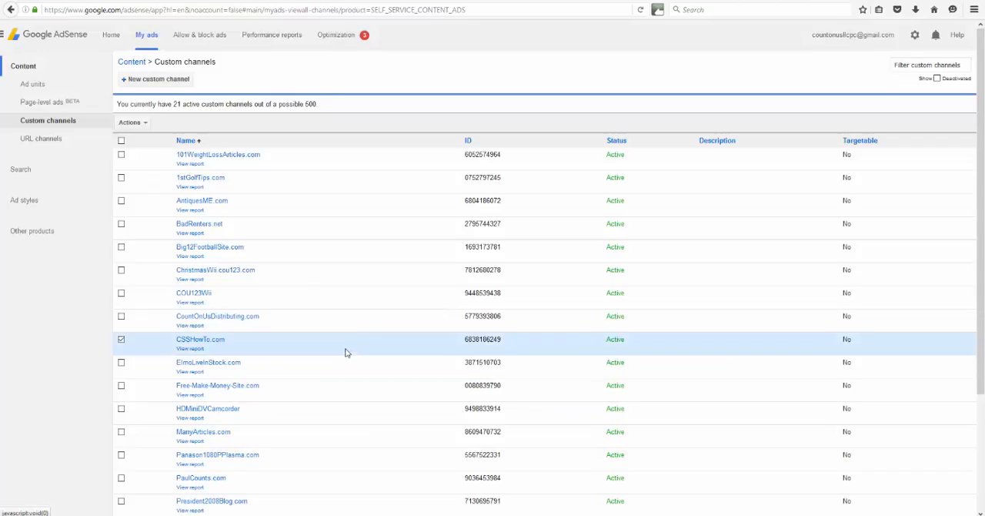
click(215, 158)
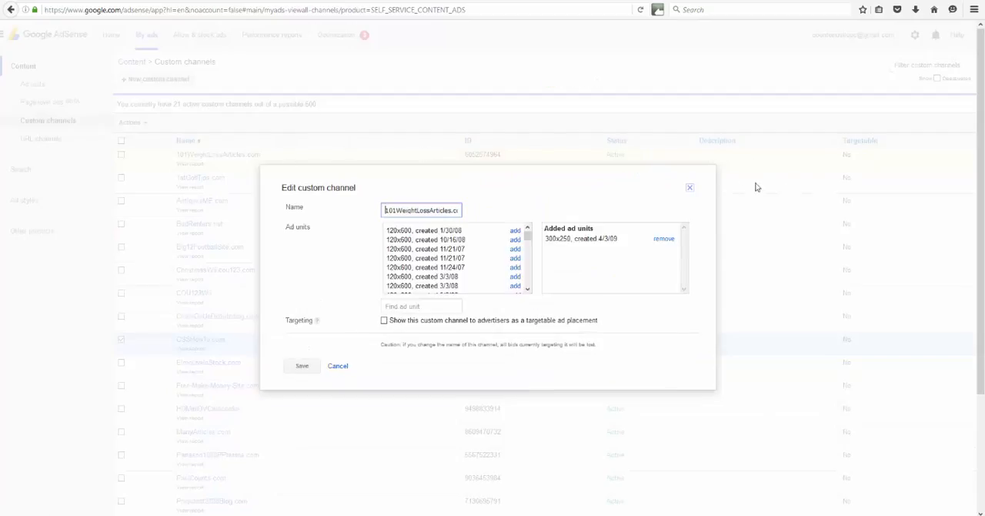
click(692, 190)
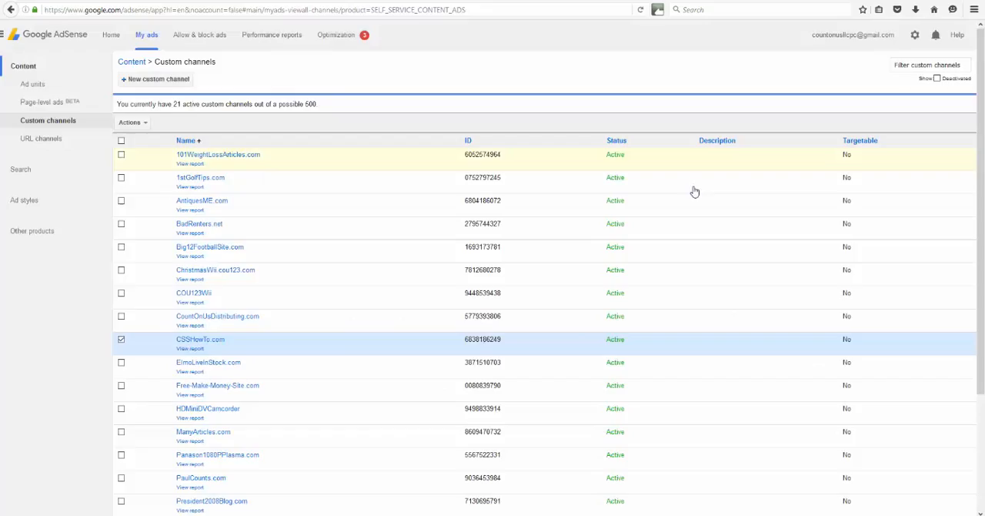
- Start a new ad unit and name it "101WeightLossArticles.com Top Ad"
click(34, 85)
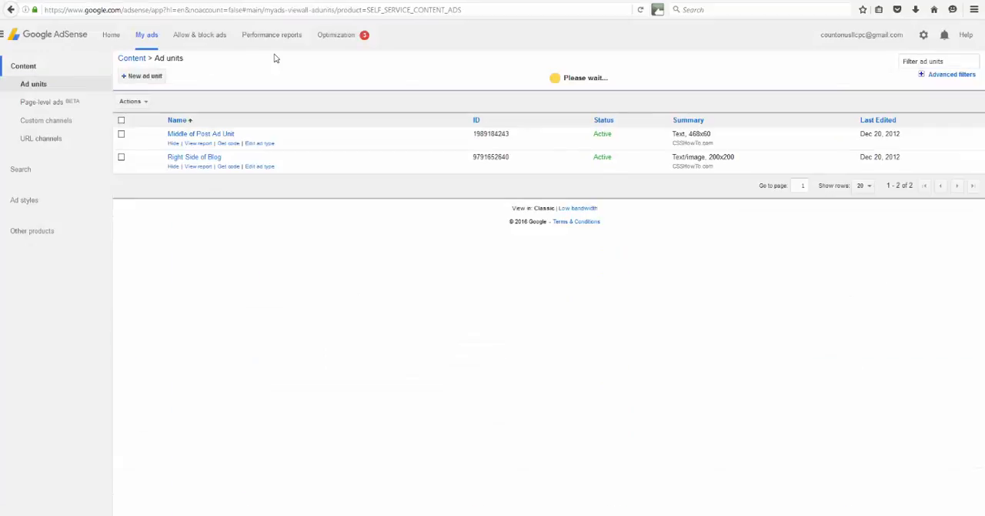
click(131, 77)
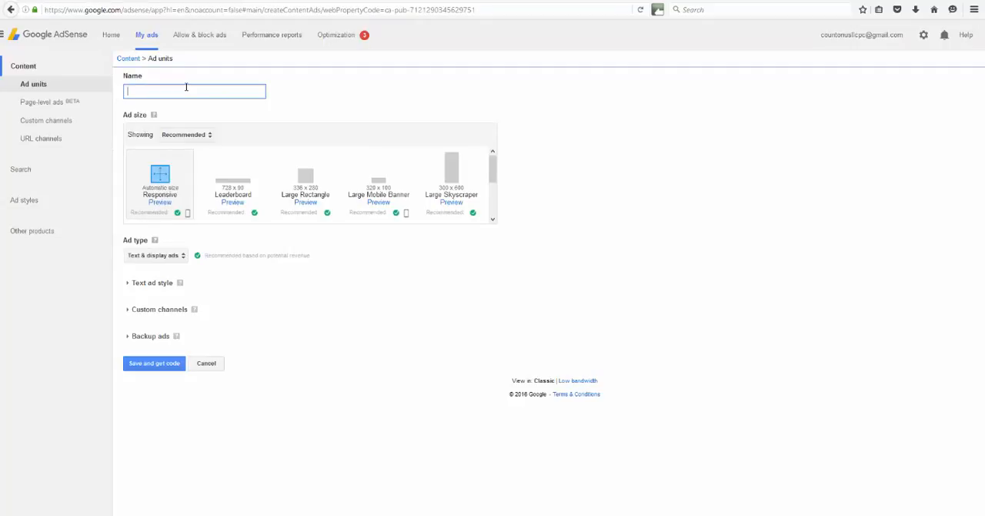
text(101WeightLossArticles Ads)
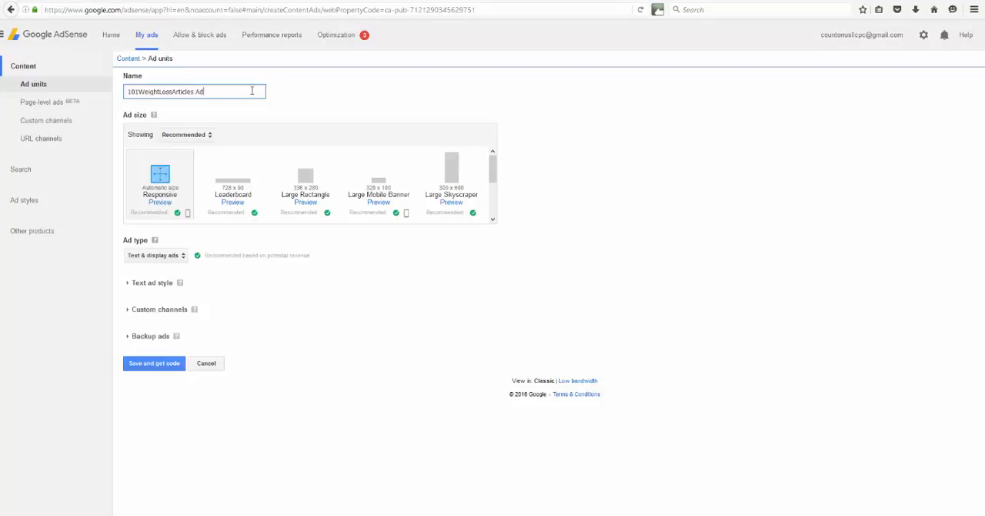
key(BackSpace)
key(BackSpace)
text(.com Top)
click(301, 88)
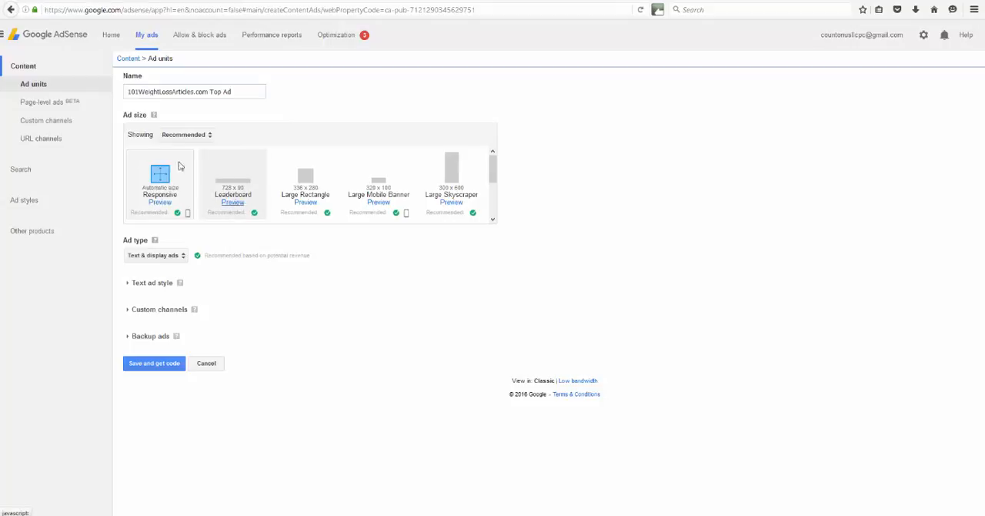
- Set the ad size to the 728 x 90 Leaderboard and choose "Text & display ads" as the ad type
click(233, 177)
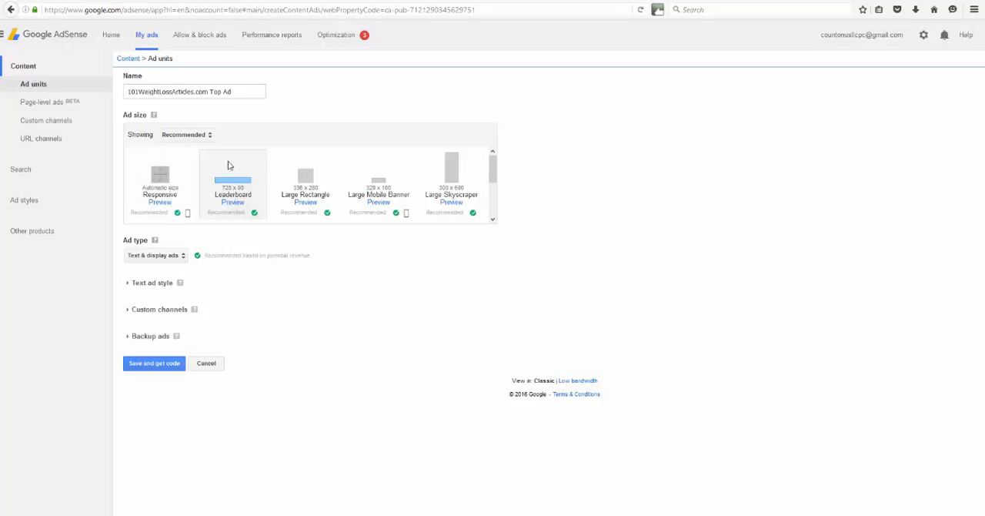
click(183, 259)
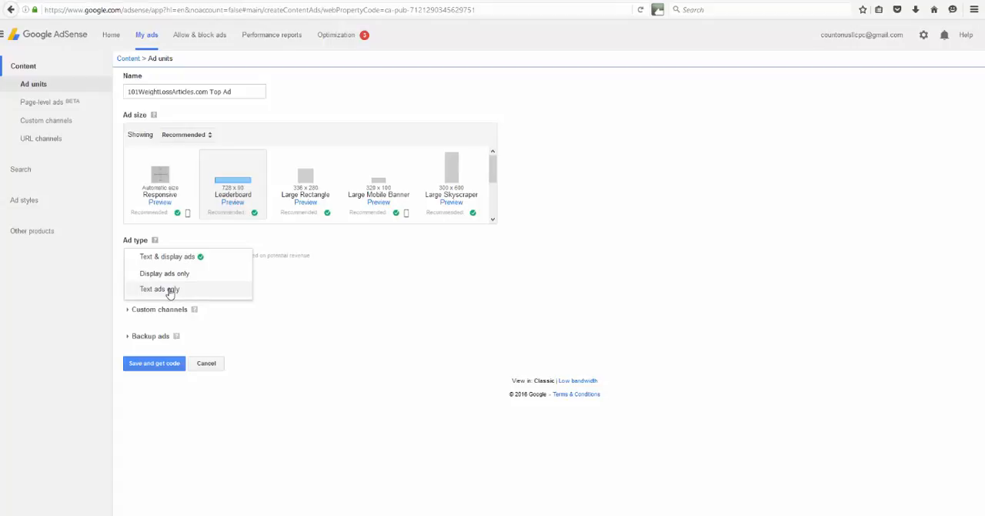
click(171, 259)
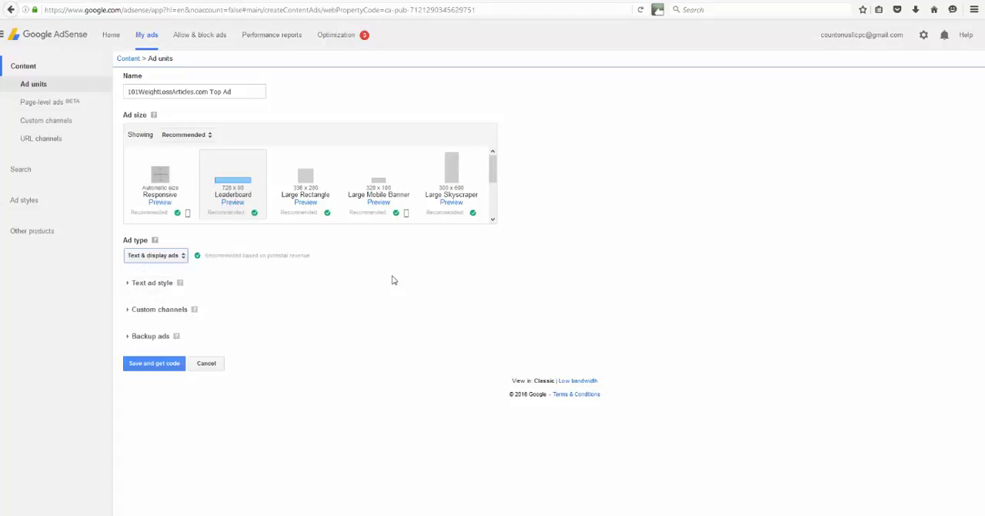
- Expand the text ad style options, review the "Dieting 101" article page on 101weightlossarticles.com, and return to the ad unit form
click(128, 284)
scroll(493, 290, down, 3)
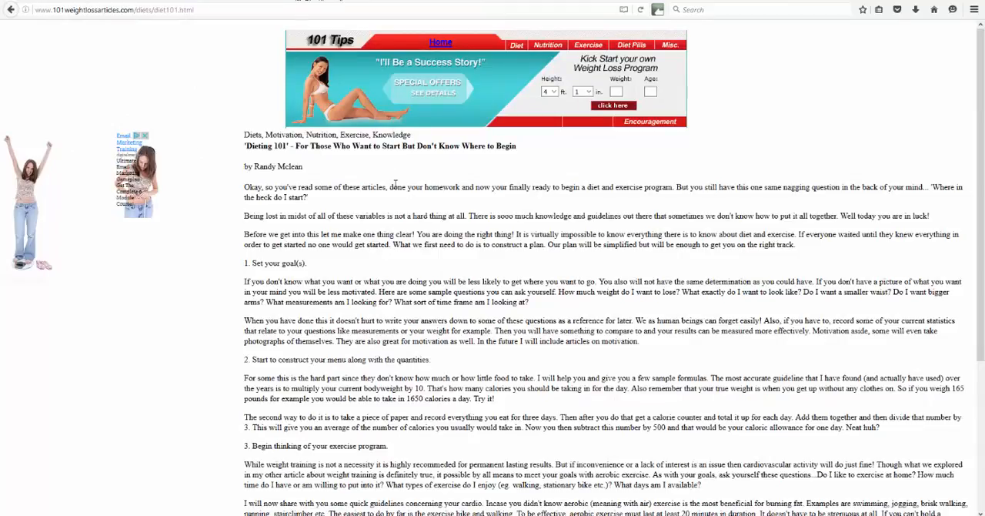
scroll(395, 183, down, 8)
scroll(379, 228, up, 5)
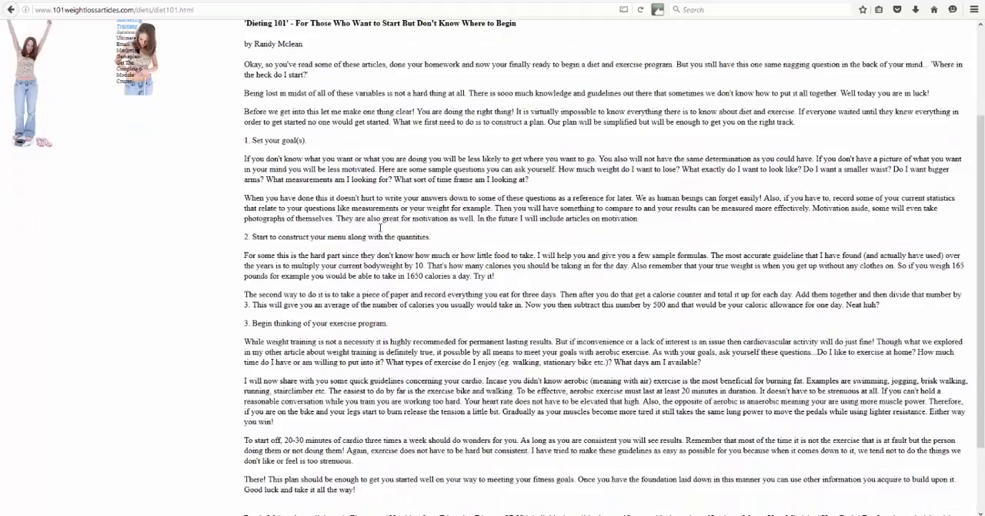
scroll(379, 228, up, 2)
scroll(372, 212, down, 3)
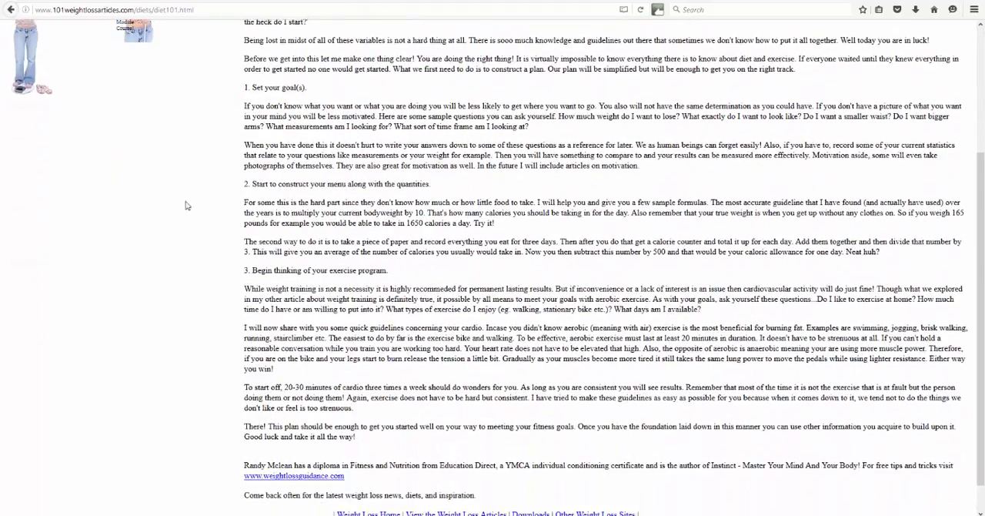
scroll(396, 203, down, 1)
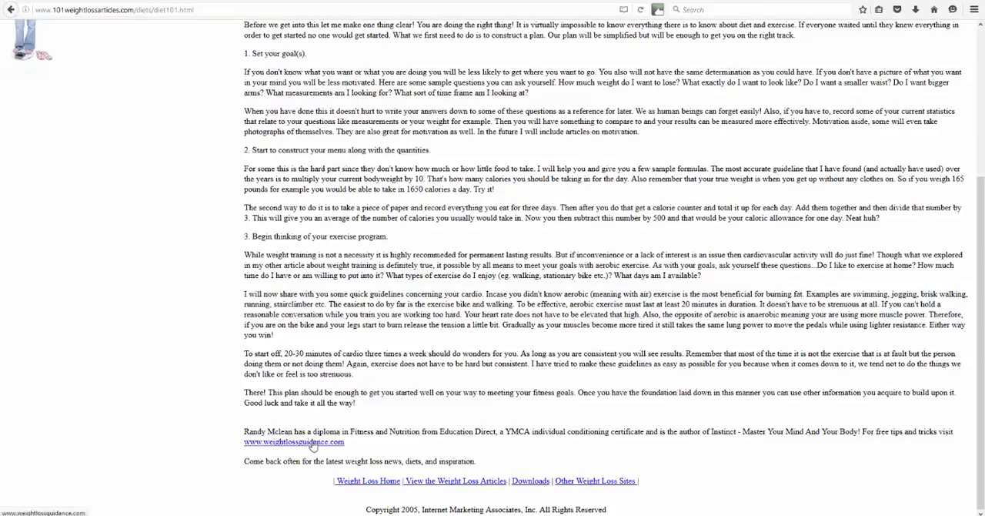
scroll(342, 236, up, 5)
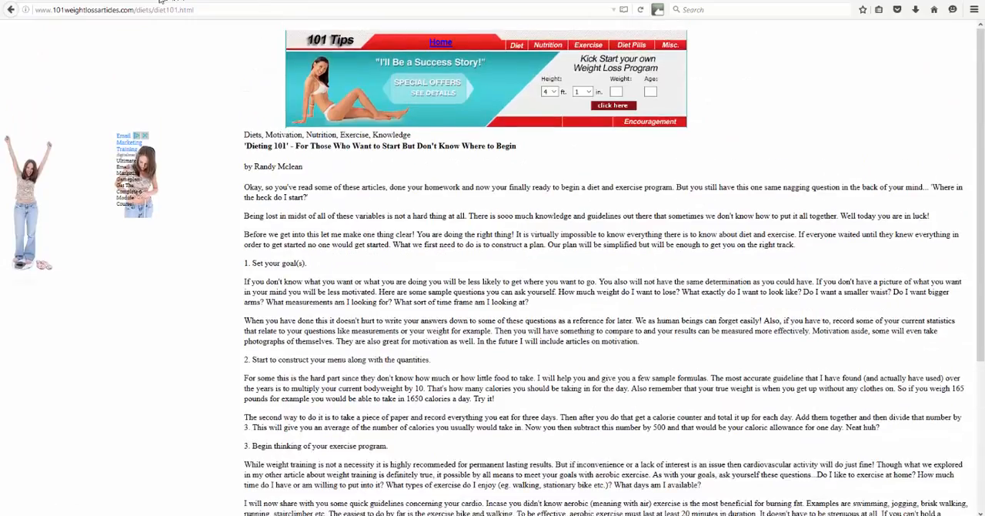
click(92, 0)
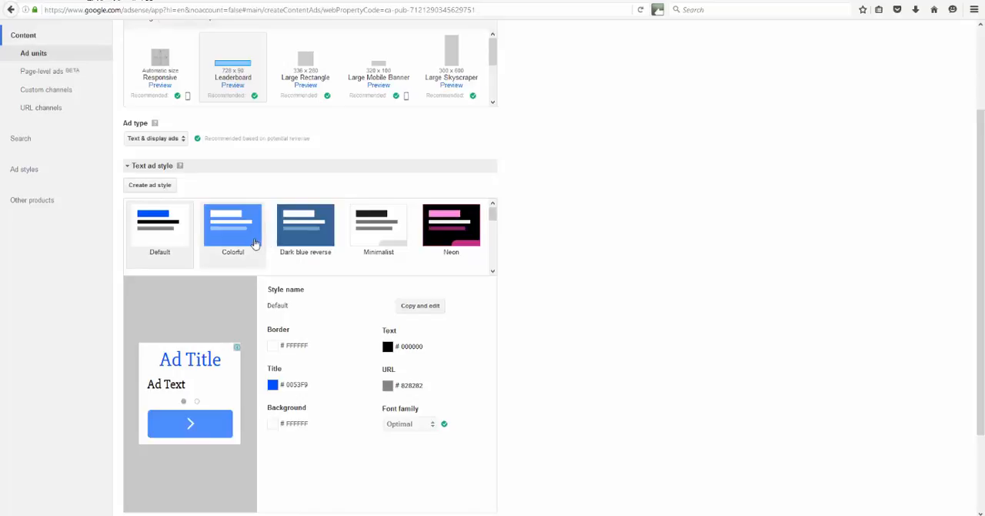
- Browse the available text ad styles and select the Default style
scroll(261, 243, down, 2)
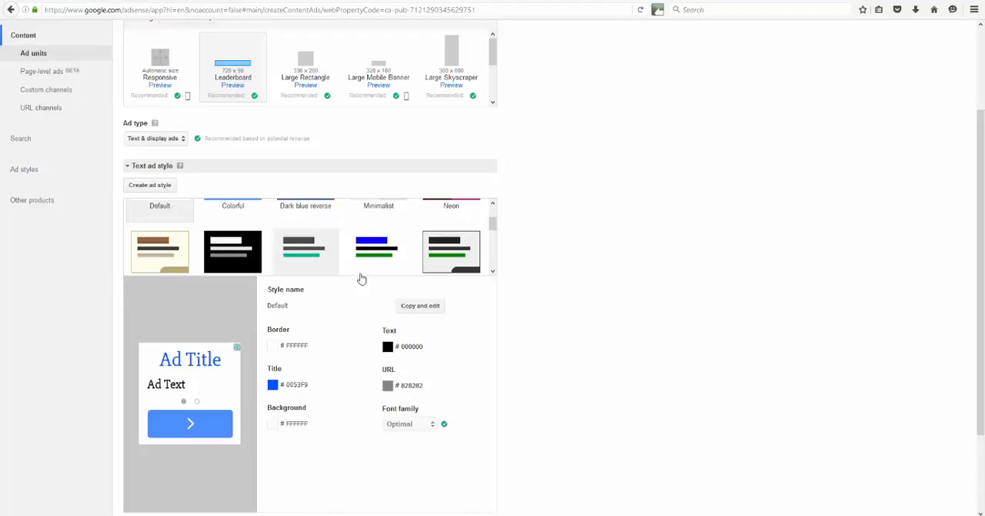
scroll(385, 324, up, 3)
scroll(374, 356, up, 2)
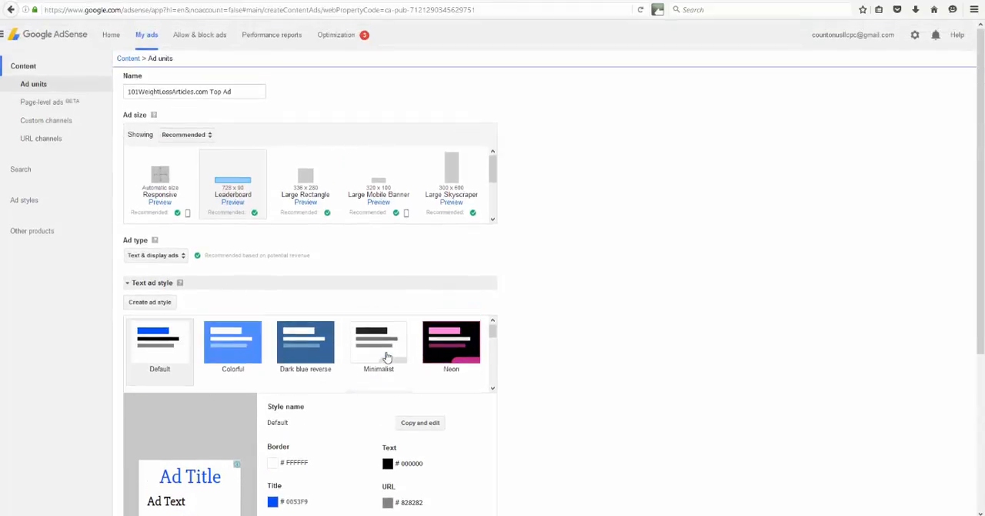
scroll(382, 308, down, 2)
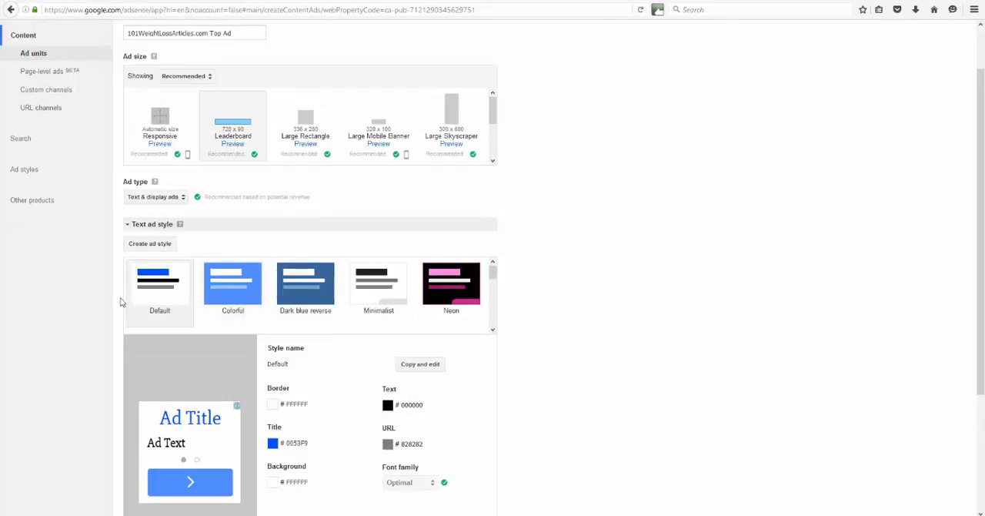
click(147, 291)
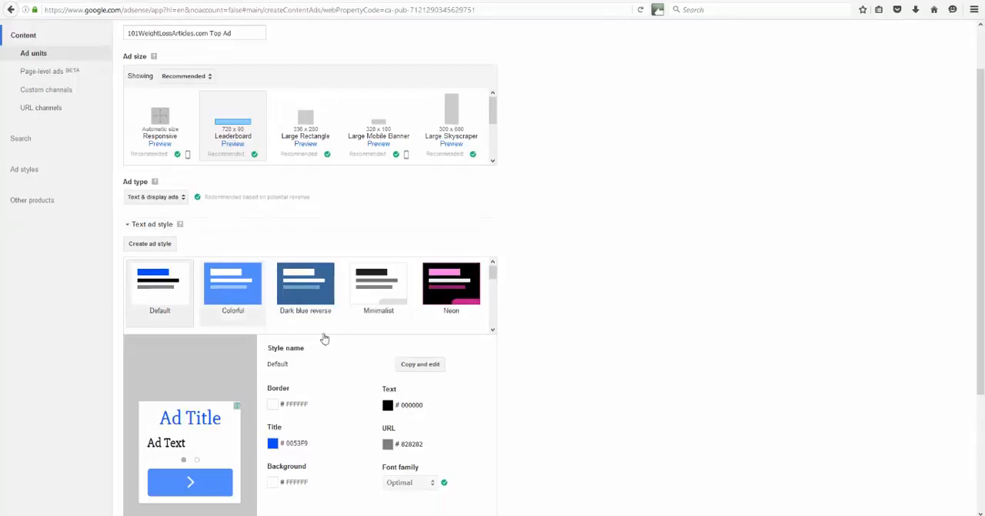
- Examine the Default style's border, title, background, text and URL colours and its font family
scroll(327, 331, down, 1)
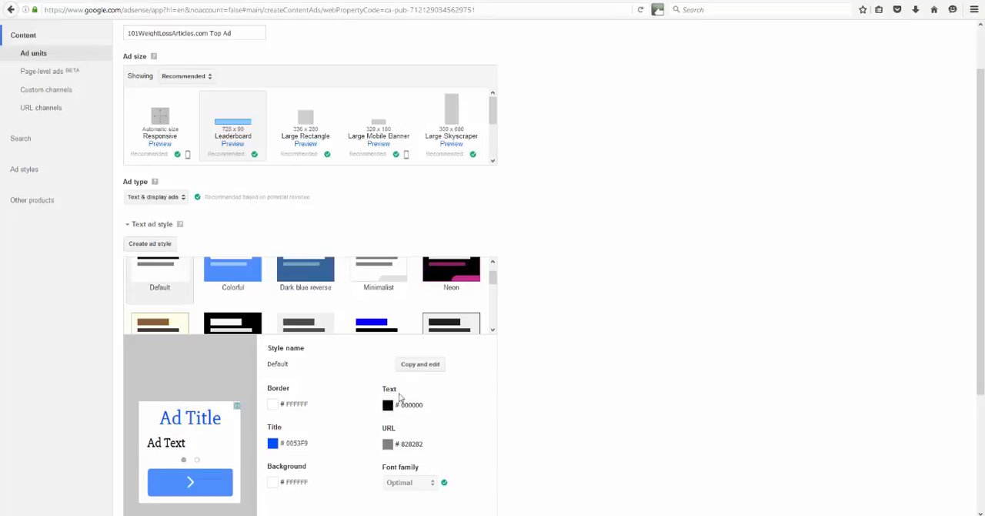
scroll(470, 392, down, 3)
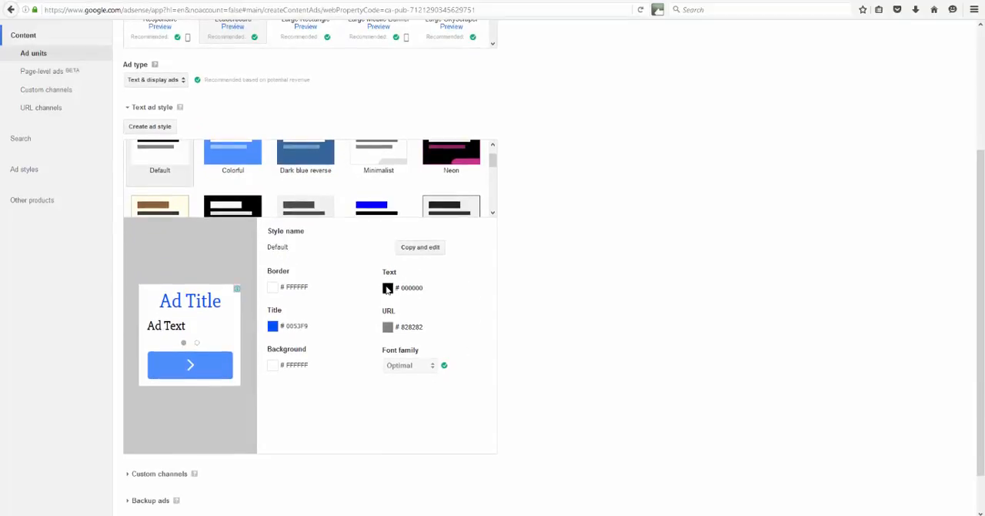
scroll(462, 301, up, 4)
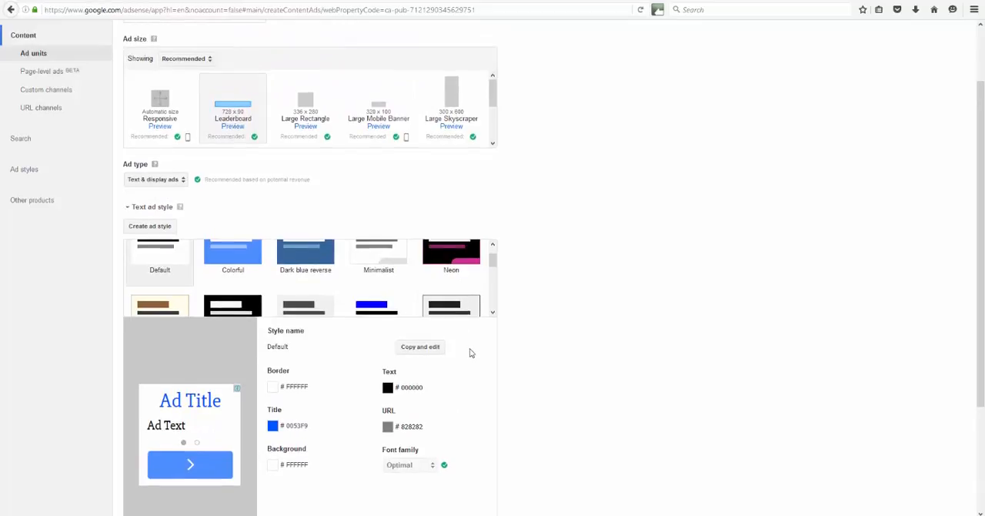
scroll(471, 348, down, 1)
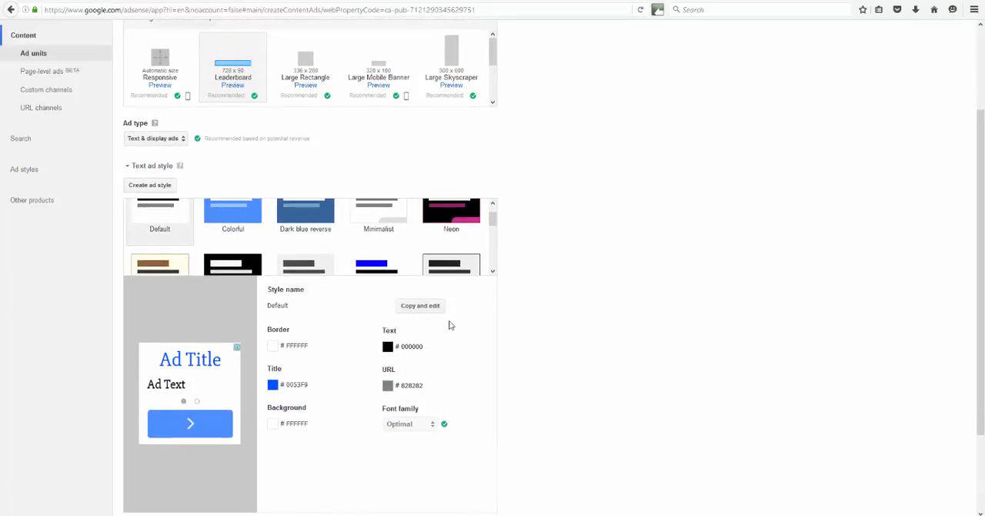
scroll(494, 225, up, 1)
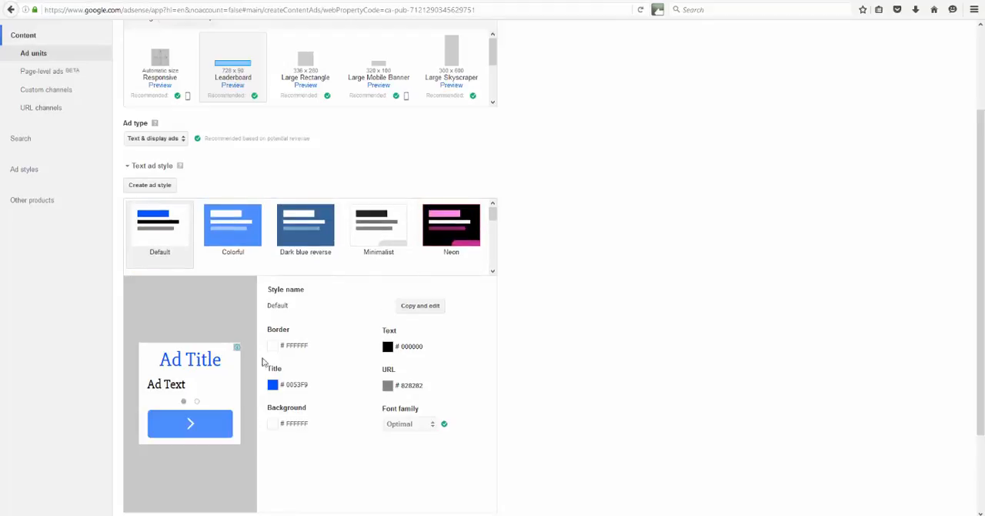
double_click(290, 346)
click(276, 345)
- Expand the custom channels section and include the 101WeightLossArticles.com channel in the ad unit, then review the form
scroll(324, 344, down, 1)
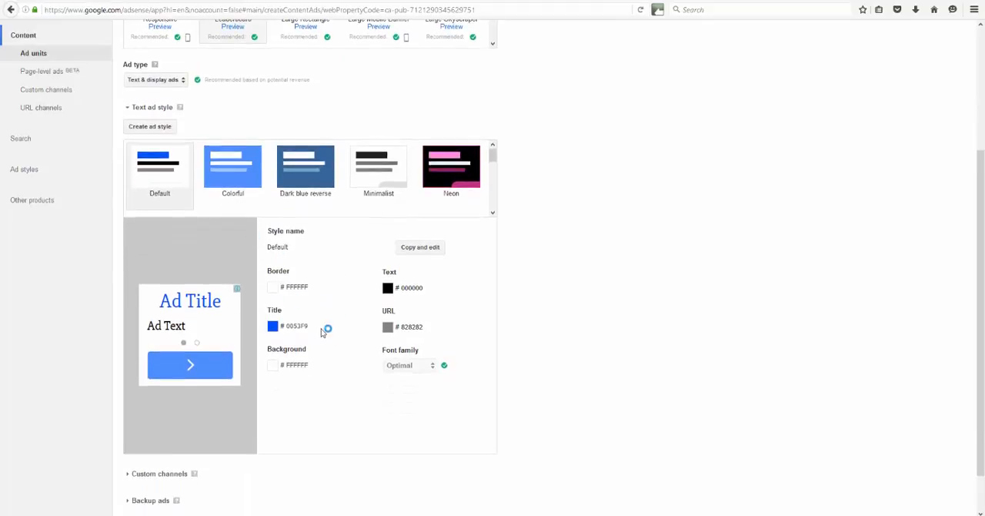
scroll(326, 328, down, 1)
click(128, 428)
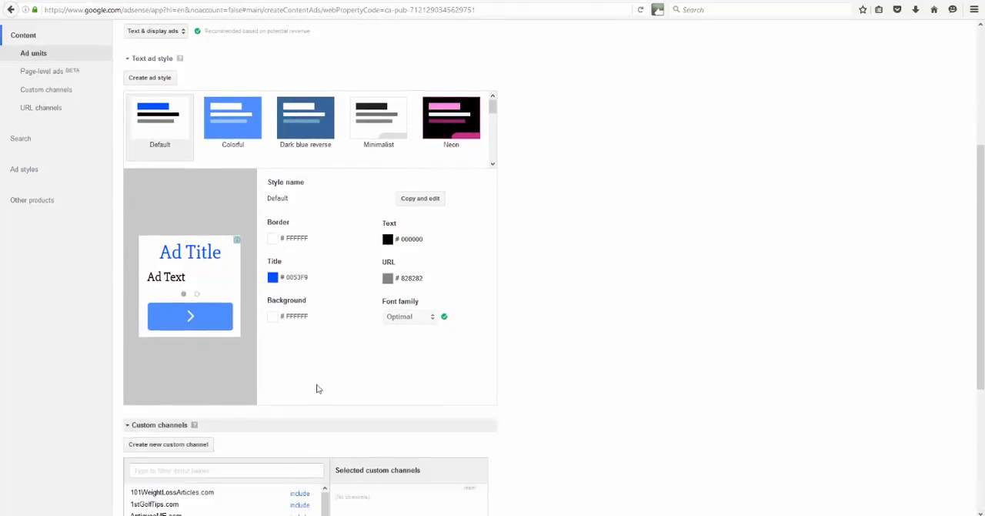
scroll(317, 388, down, 2)
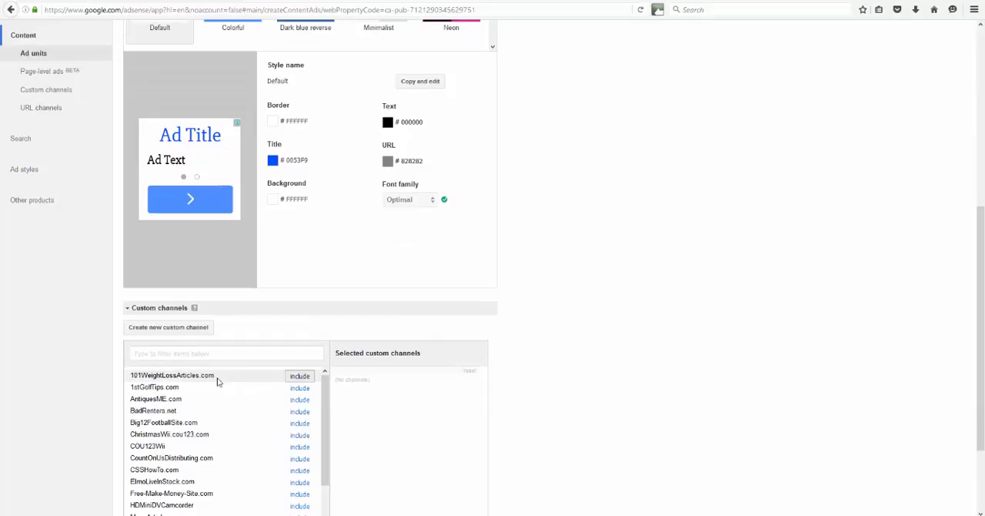
click(299, 376)
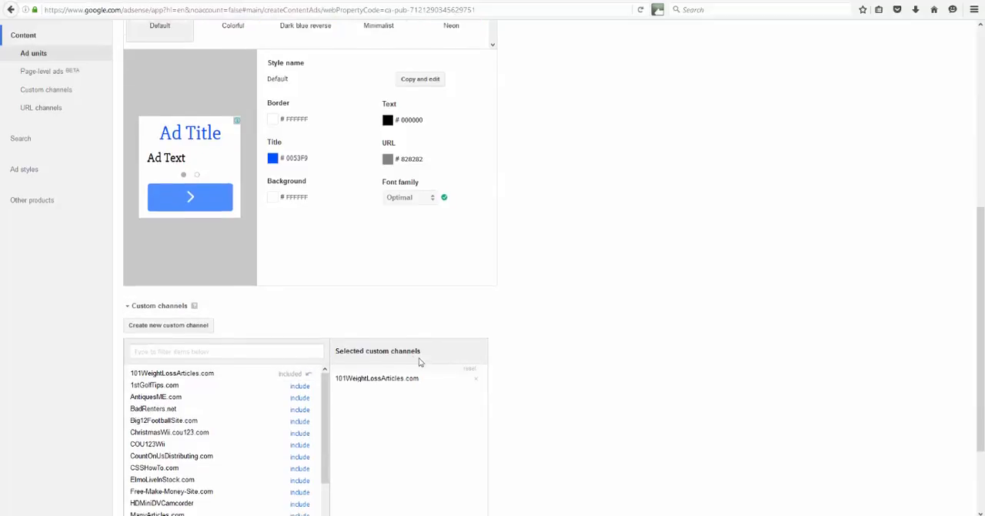
scroll(386, 369, down, 1)
scroll(407, 317, down, 1)
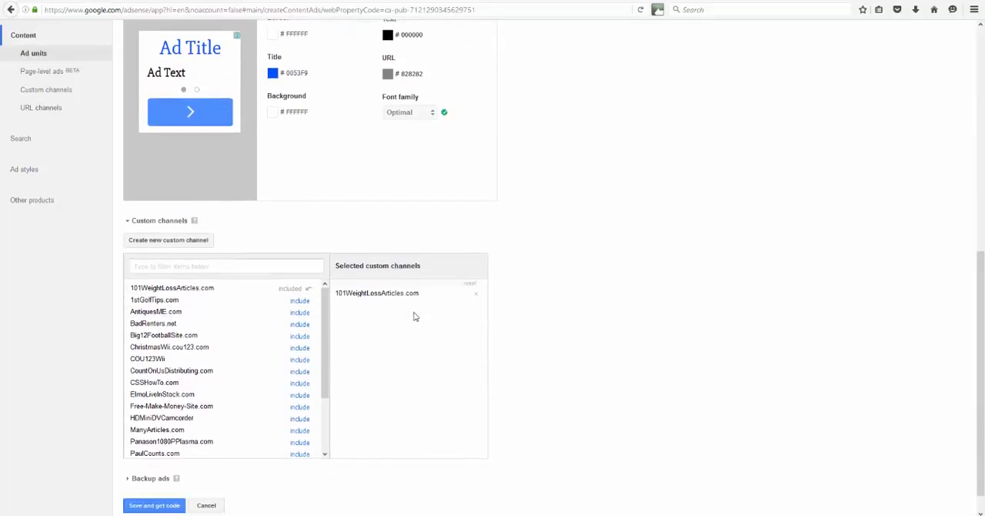
scroll(328, 292, down, 2)
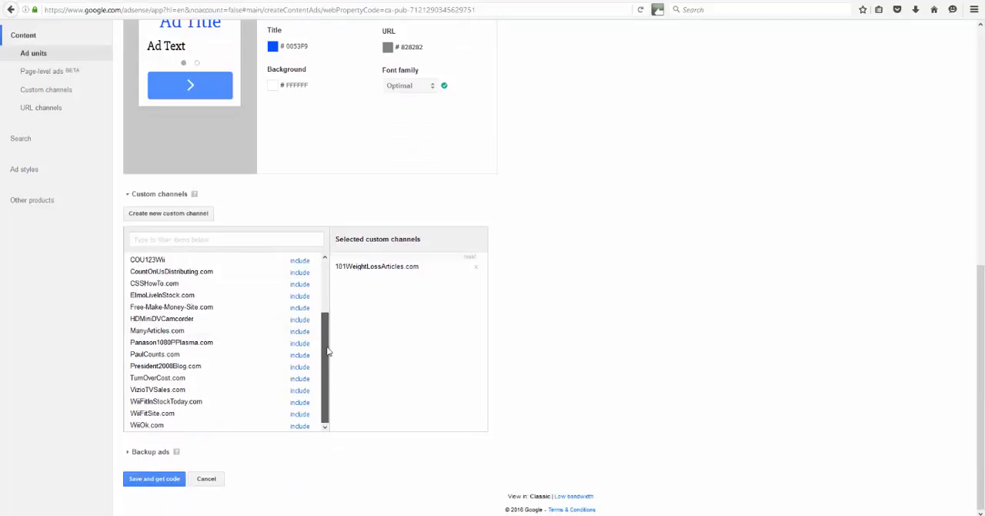
scroll(327, 293, up, 2)
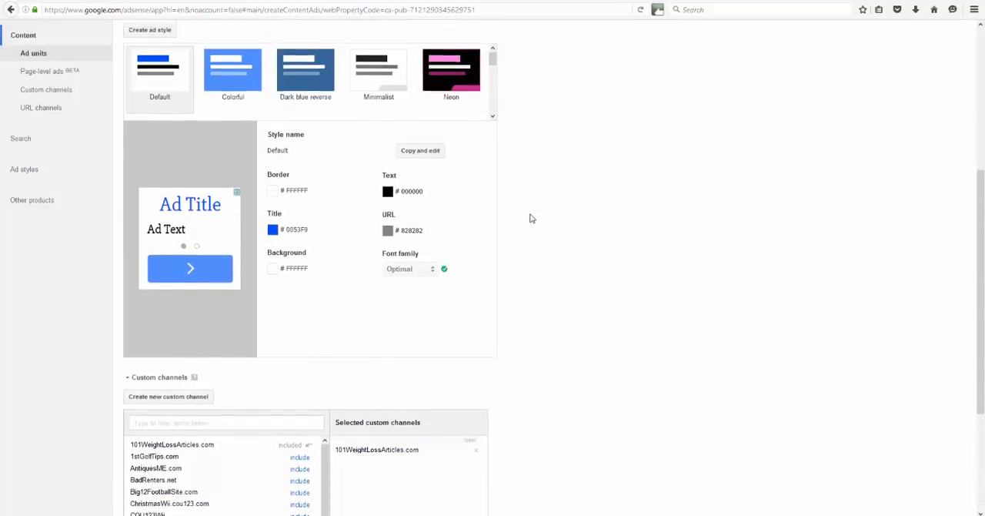
- Review the ad size, text style and custom channel of the 101WeightLossArticles.com Top Ad unit, and save it to get its code
scroll(530, 216, up, 4)
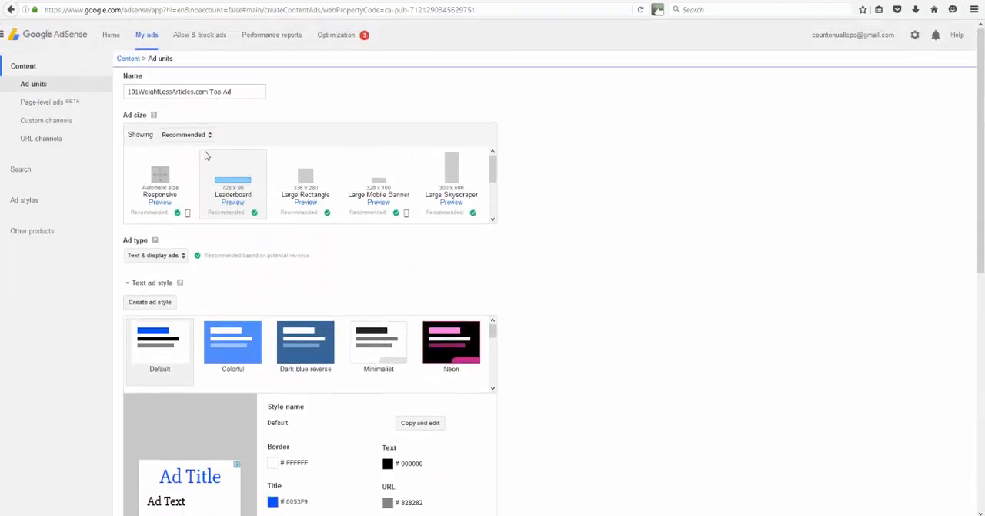
scroll(238, 199, down, 3)
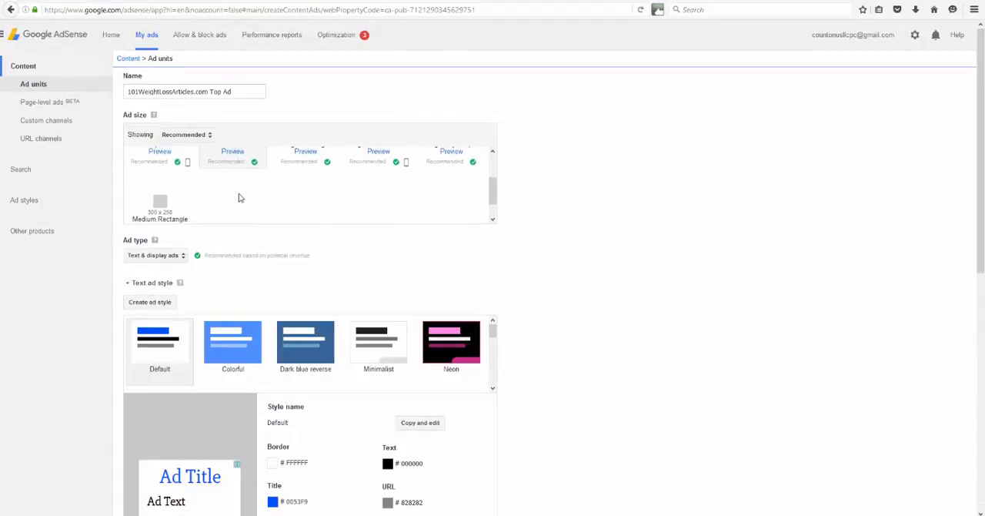
scroll(304, 254, down, 2)
scroll(356, 180, down, 2)
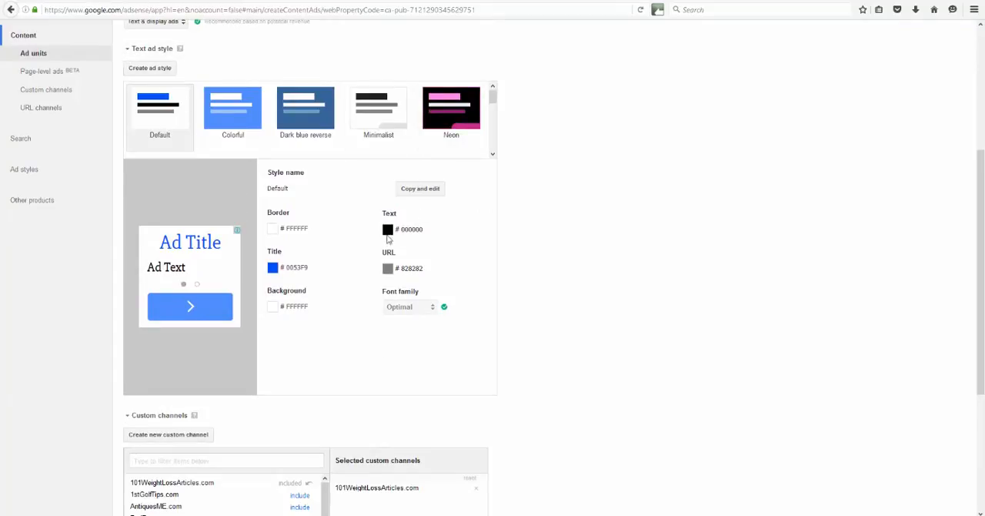
scroll(396, 266, down, 1)
scroll(334, 237, down, 3)
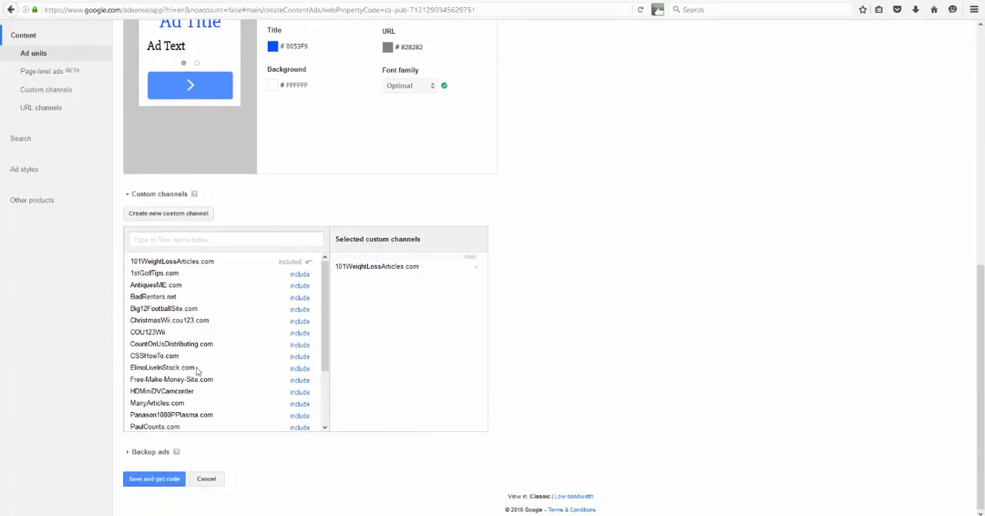
click(147, 479)
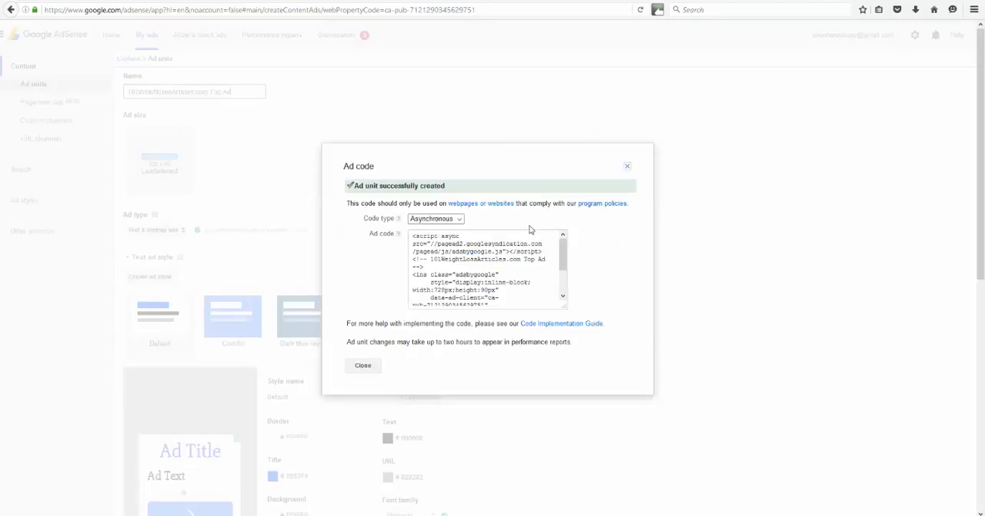
- Keep the code type Asynchronous, copy the complete ad code and close the ad code dialog
click(460, 219)
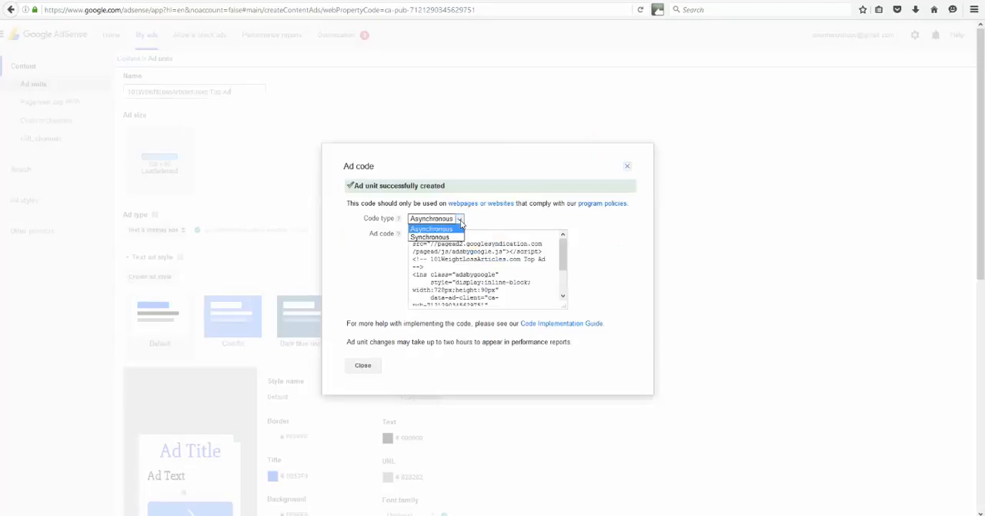
click(460, 220)
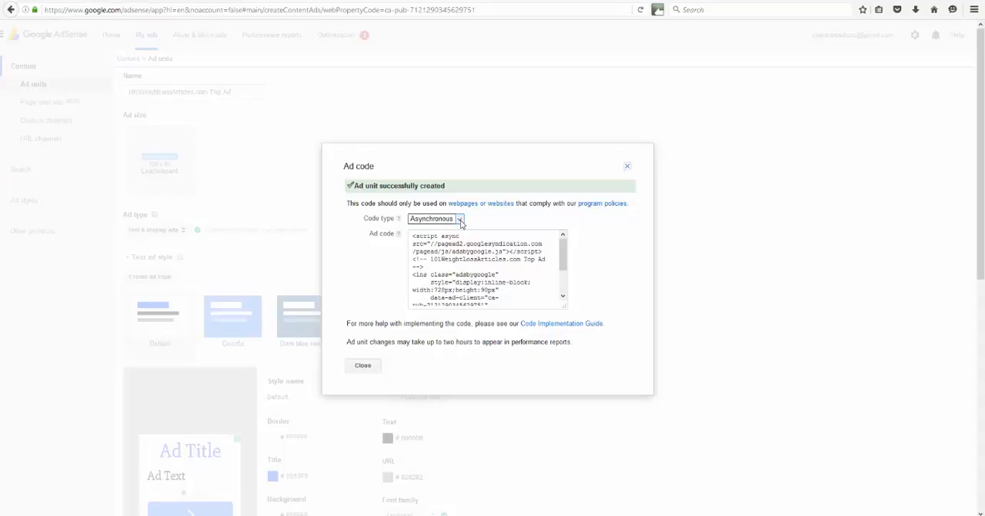
click(460, 241)
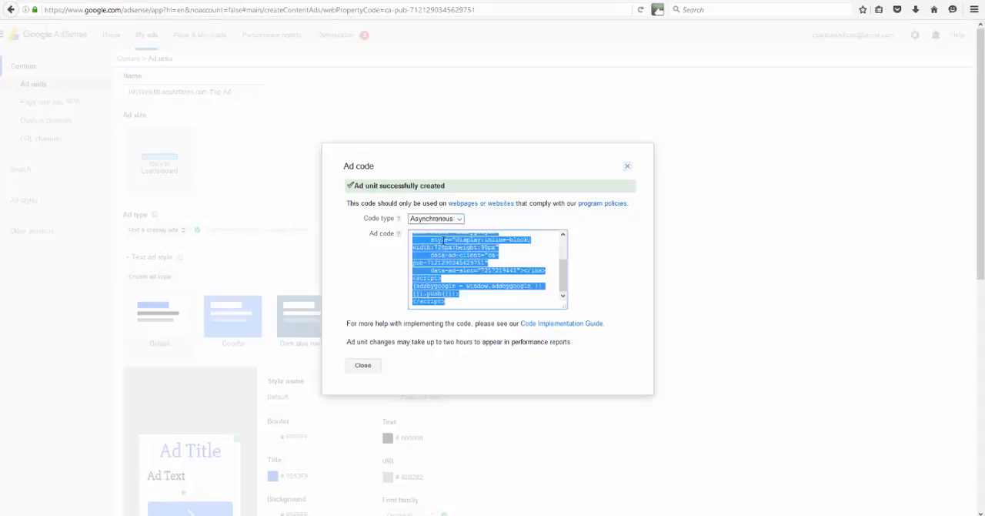
right_click(443, 254)
click(465, 290)
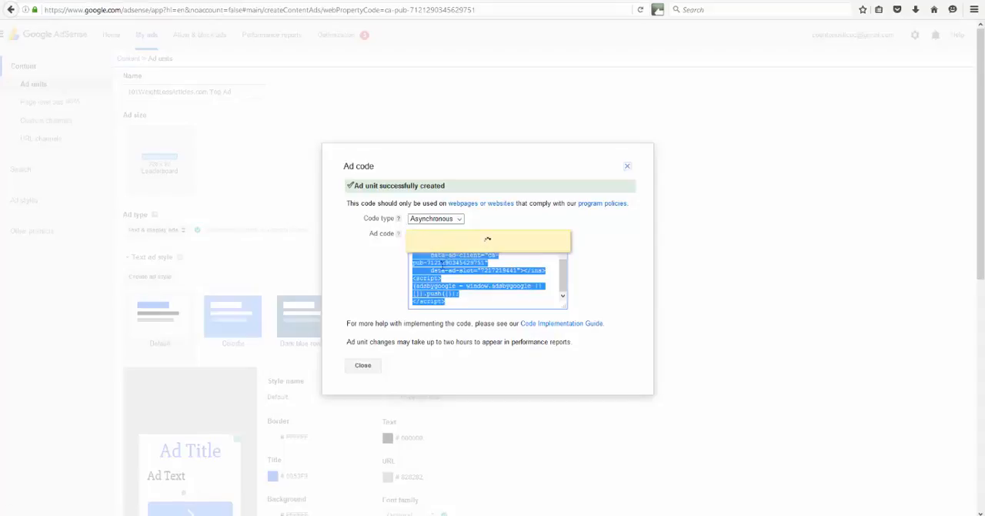
mouse_move(400, 223)
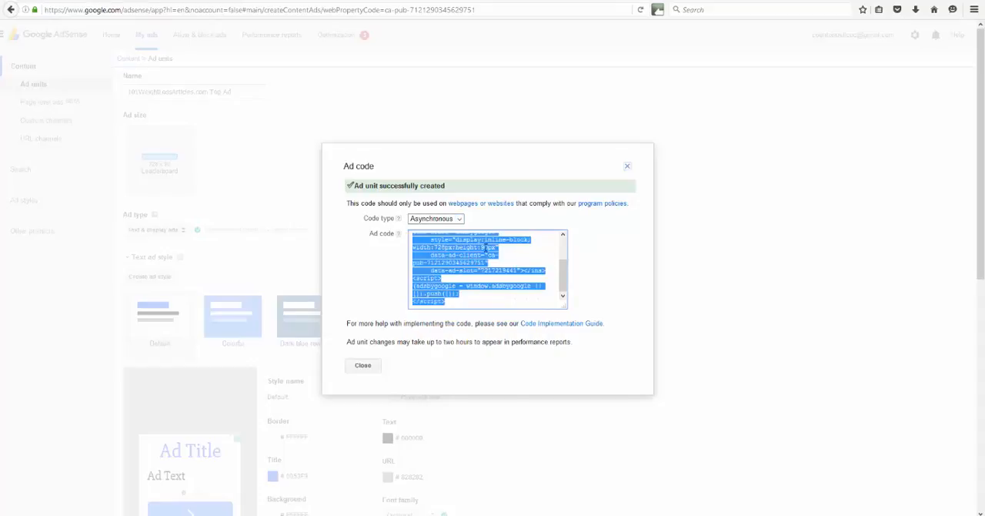
right_click(485, 246)
right_click(462, 265)
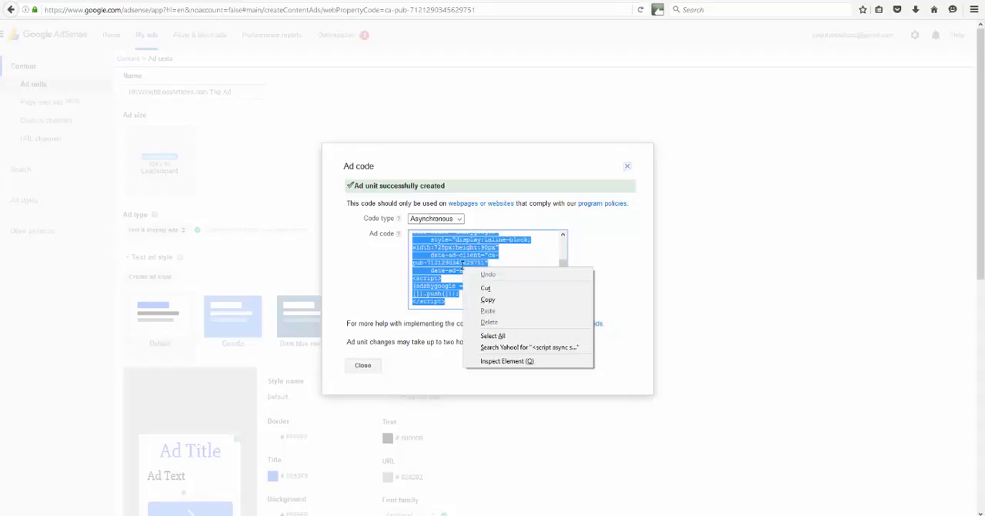
click(485, 300)
right_click(445, 254)
click(468, 285)
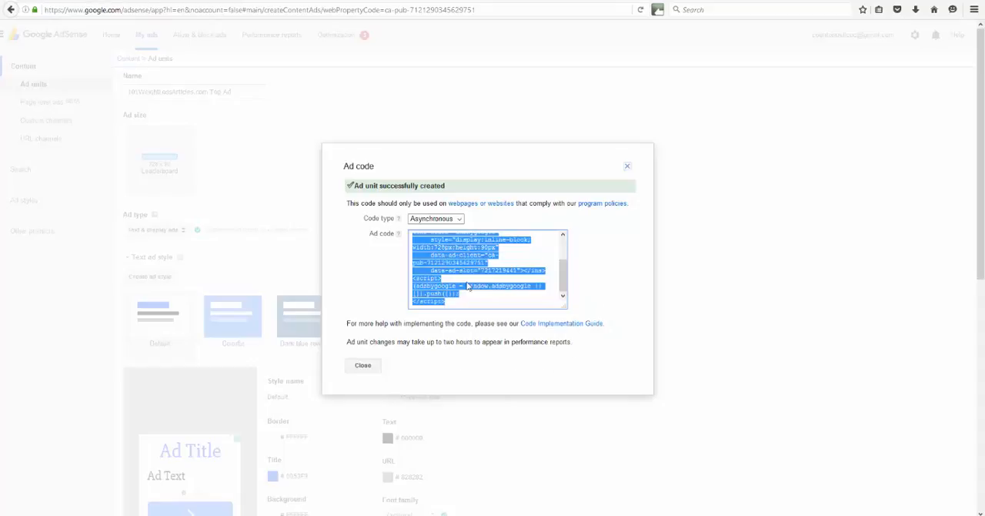
right_click(463, 266)
click(481, 295)
click(365, 365)
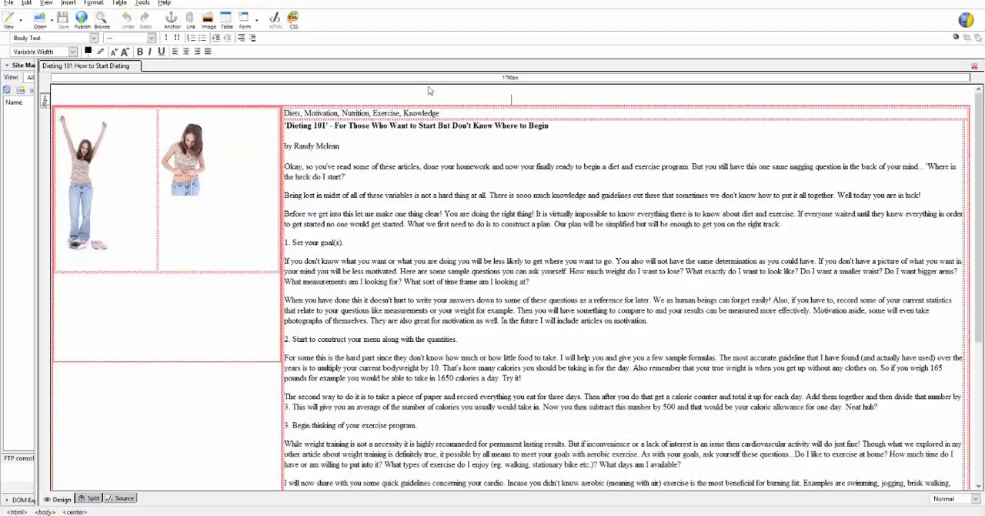
- In the web page editor, insert the copied ad code as HTML wrapped in center tags above the Dieting 101 article, and save the page
click(68, 3)
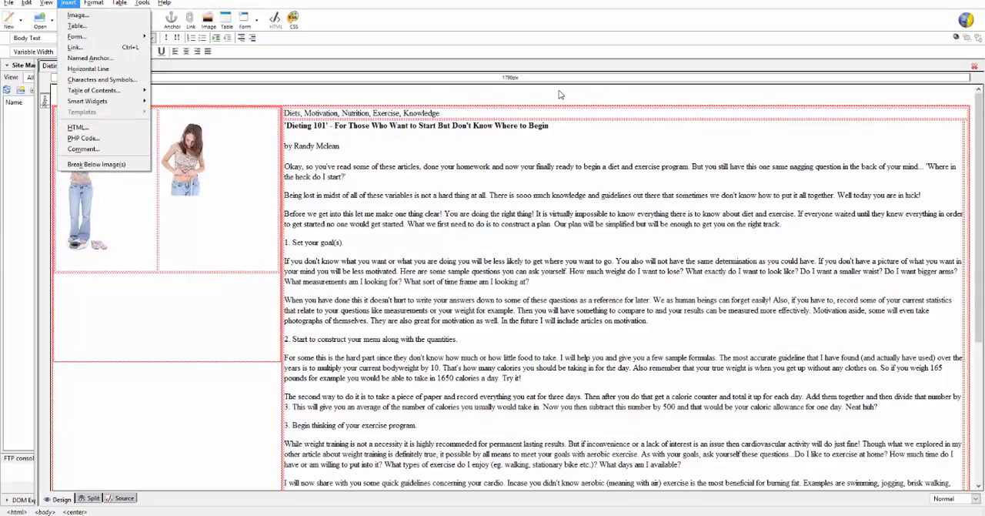
click(511, 99)
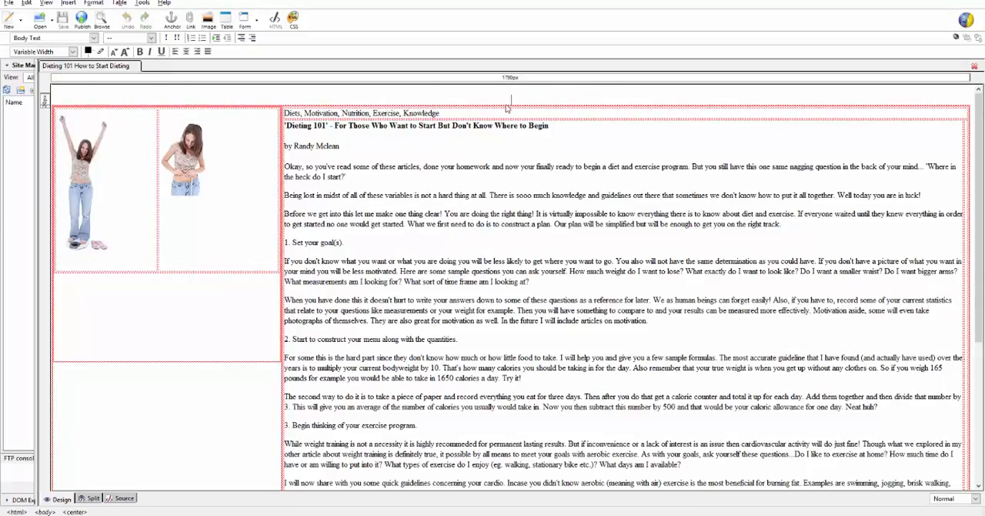
click(69, 4)
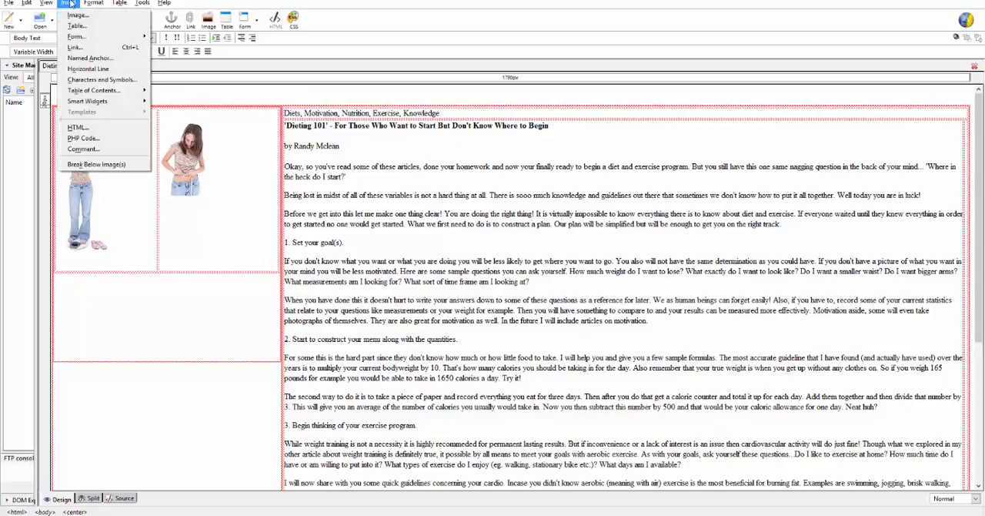
click(70, 130)
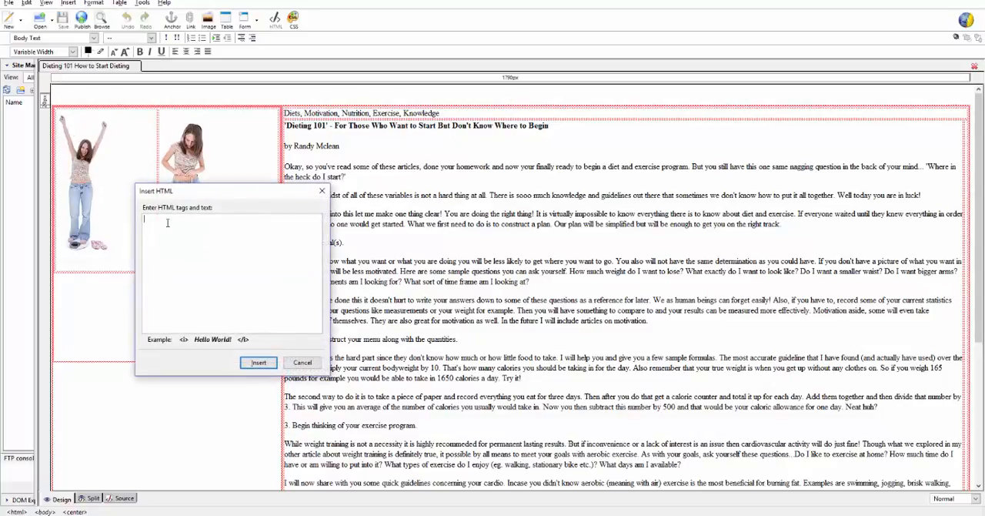
key(ctrl+v)
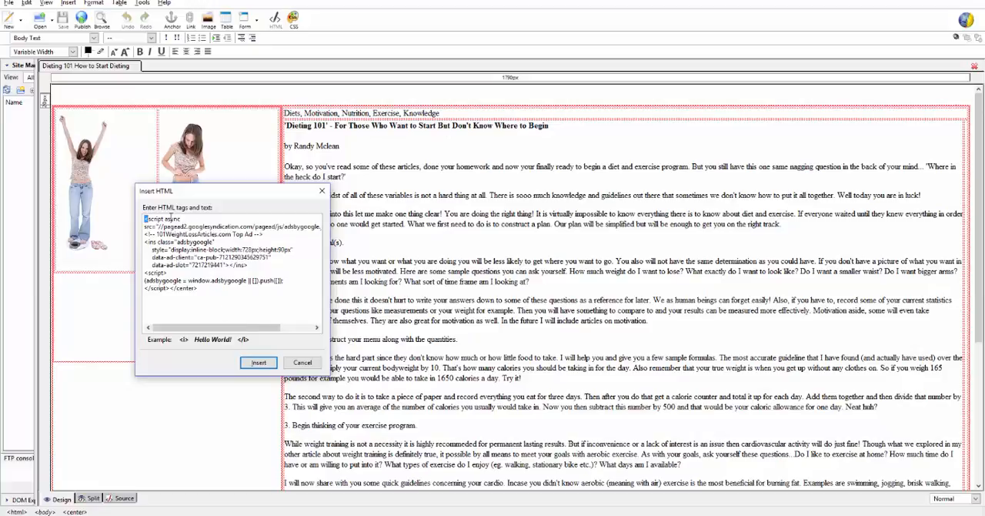
text(<center>)
click(241, 365)
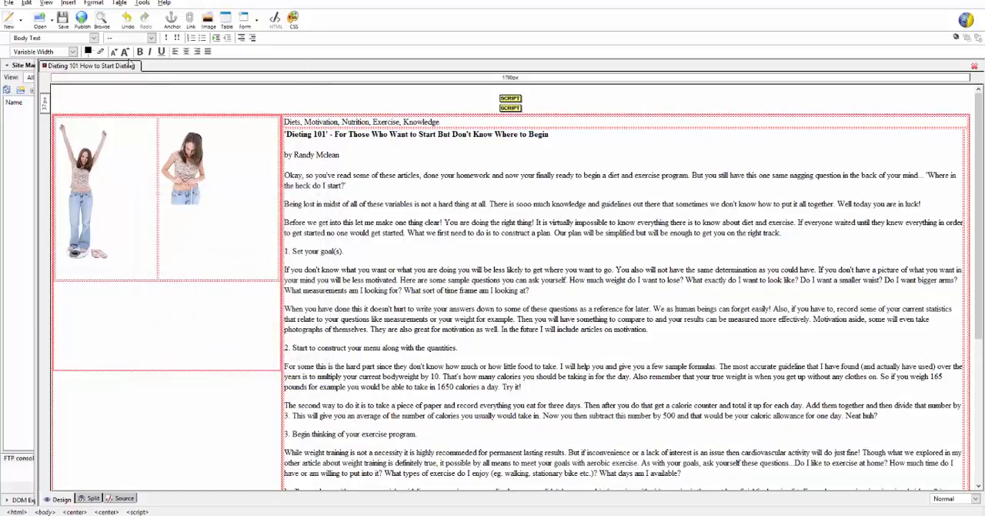
click(65, 17)
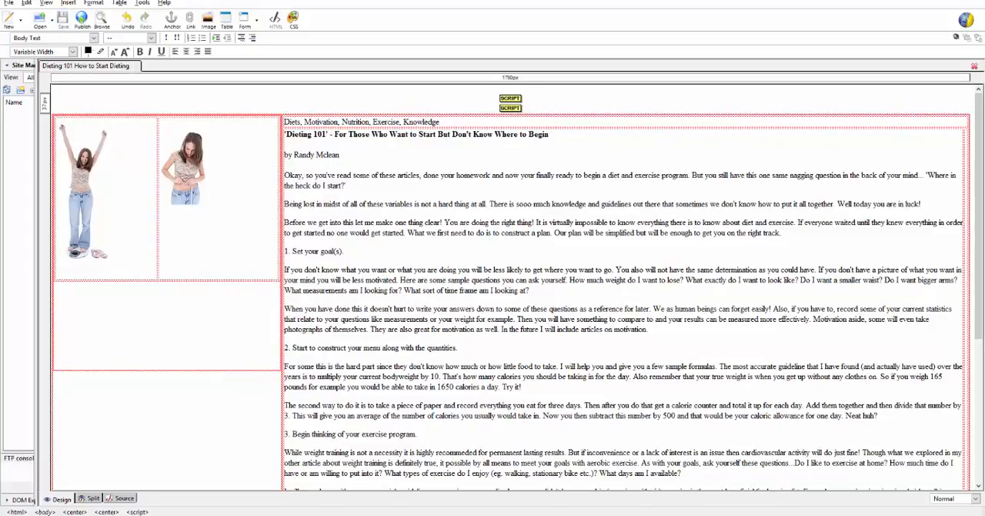
- Switch to the FTP client, refresh the local diets folder and upload diet101-new.html to the remote diets folder
key(alt+Tab)
click(13, 185)
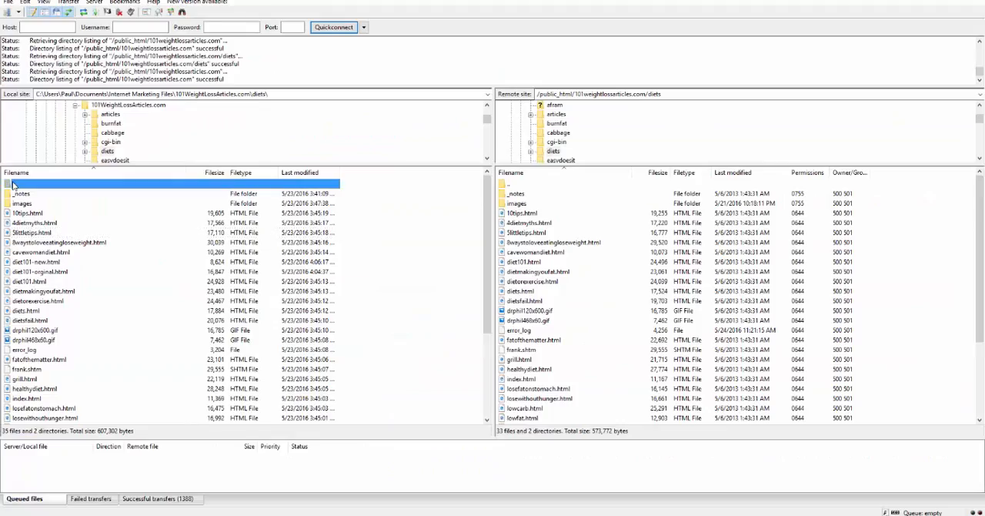
double_click(8, 185)
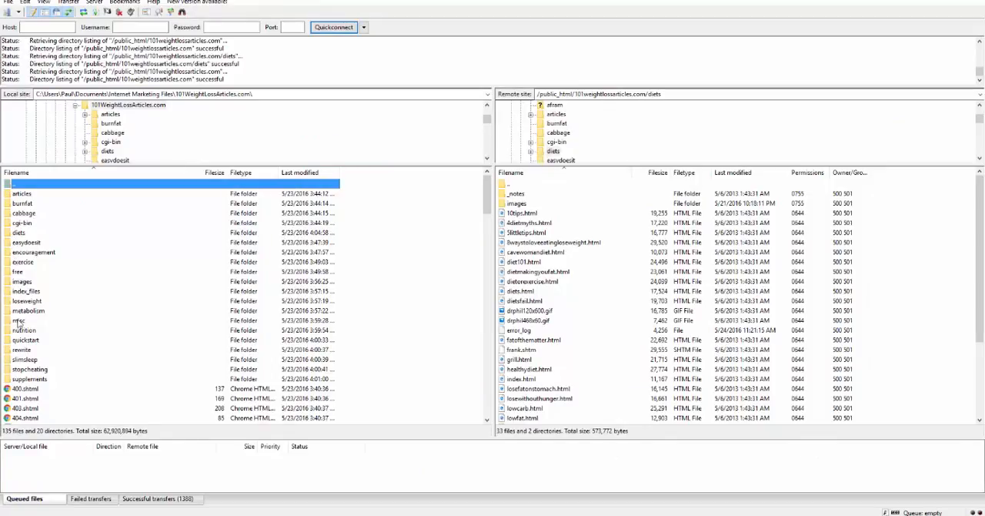
double_click(9, 232)
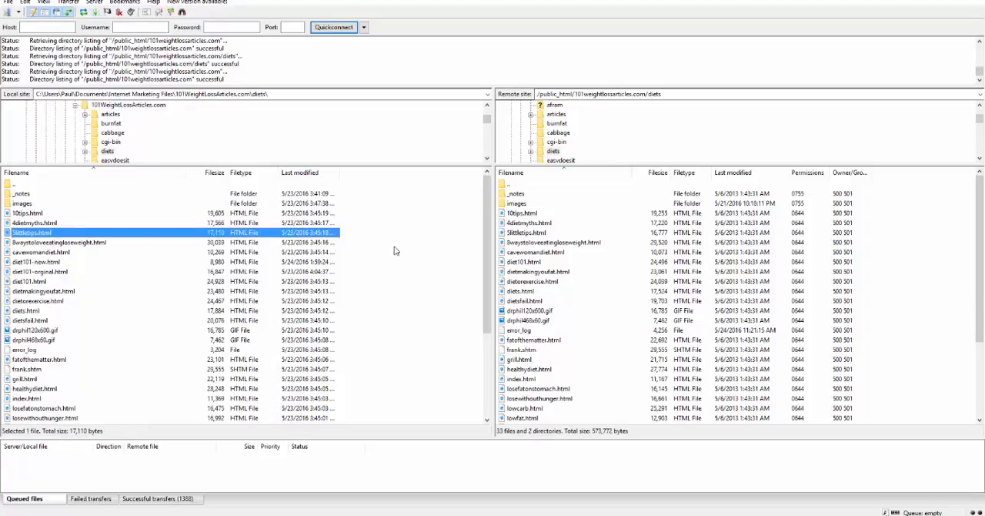
click(213, 257)
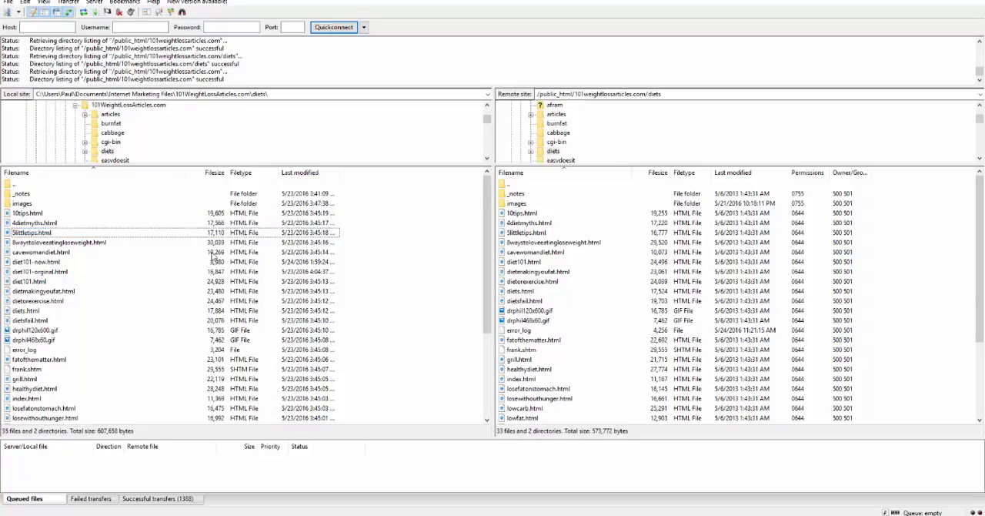
click(7, 262)
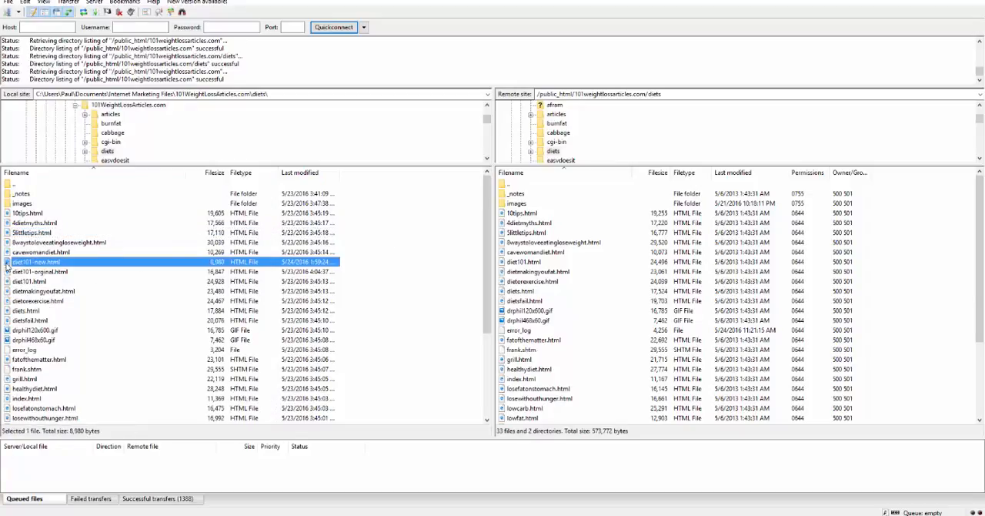
double_click(7, 264)
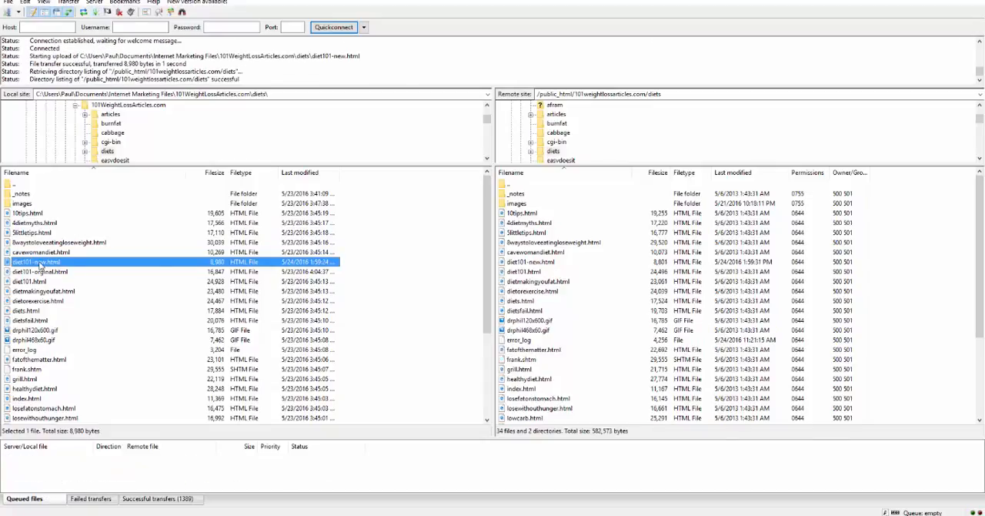
right_click(40, 264)
click(80, 368)
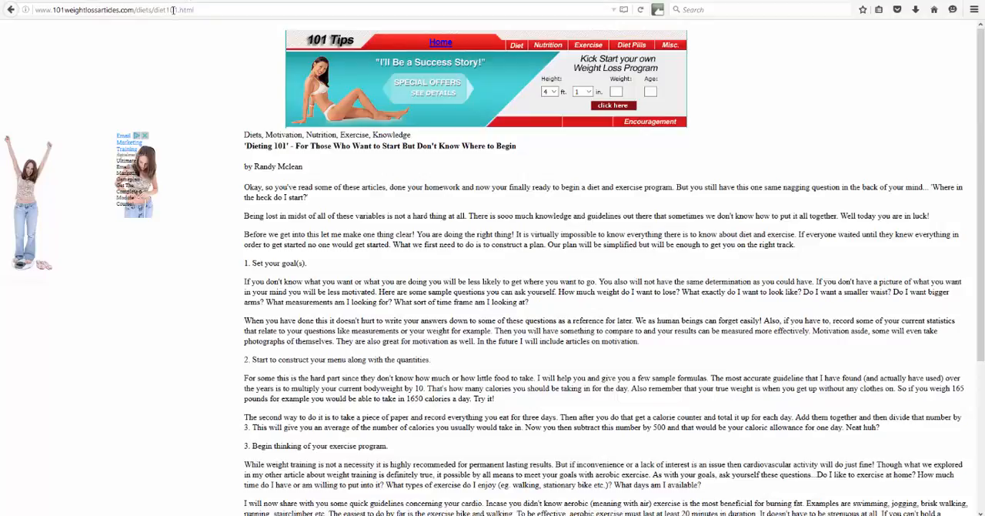
click(197, 9)
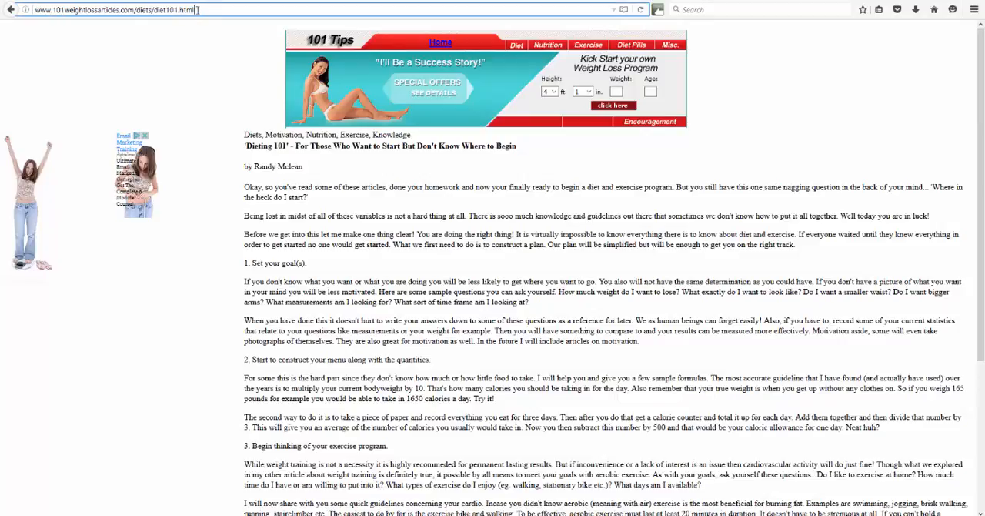
drag(200, 9, 157, 10)
text(diet101-new.html)
key(Return)
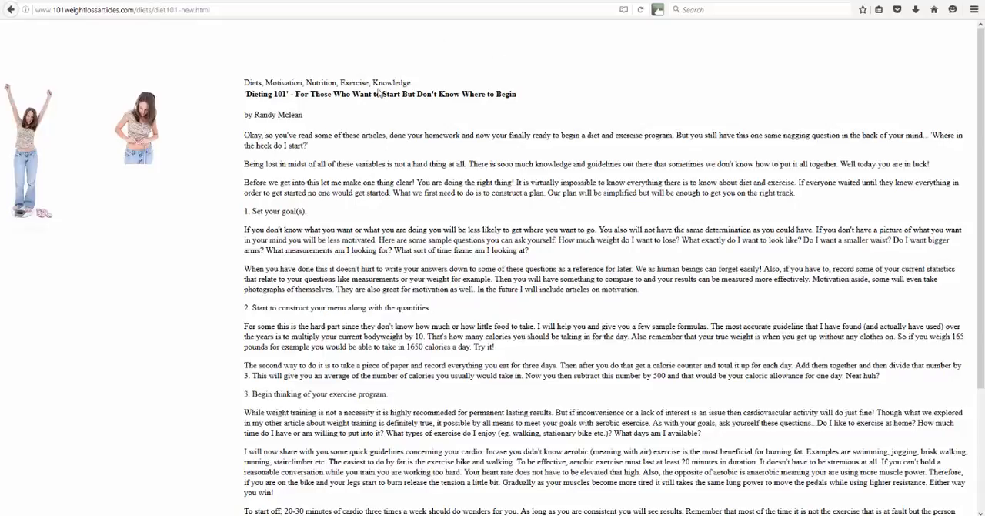
click(640, 9)
- Return to the AdSense ad units, start a new ad unit and preview the 336 x 280 Large Rectangle size
click(78, 2)
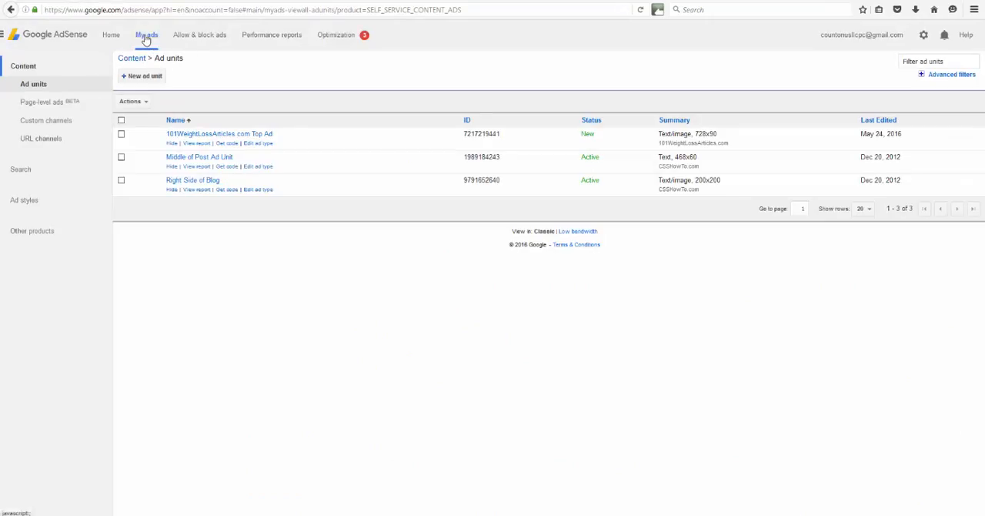
click(138, 77)
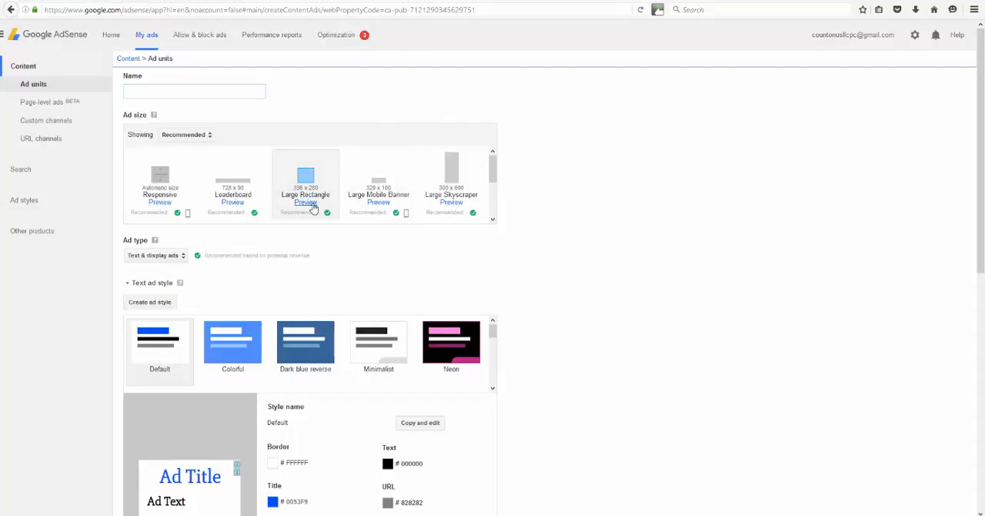
click(305, 202)
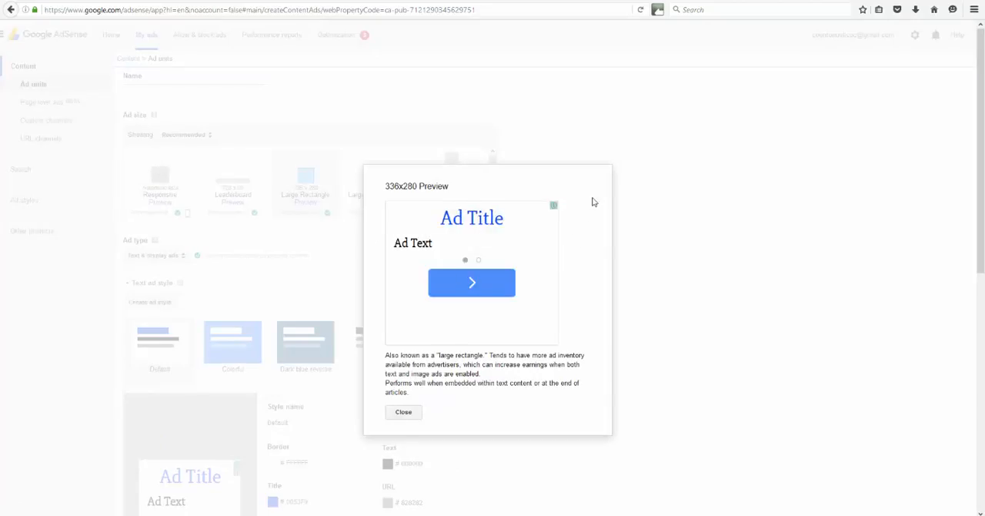
click(398, 411)
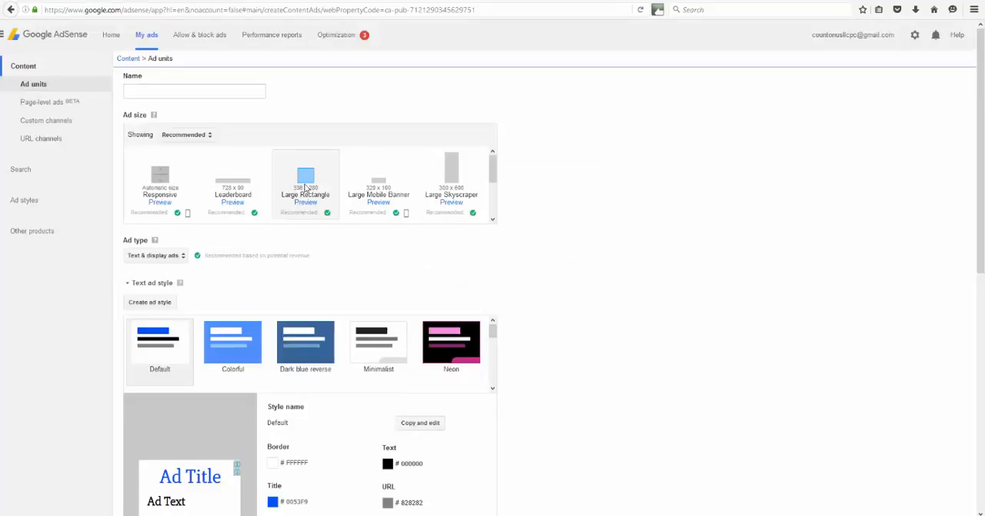
- Choose the Classic text ad style for the new Large Rectangle ad unit
scroll(246, 206, down, 1)
scroll(335, 210, up, 1)
scroll(593, 194, down, 3)
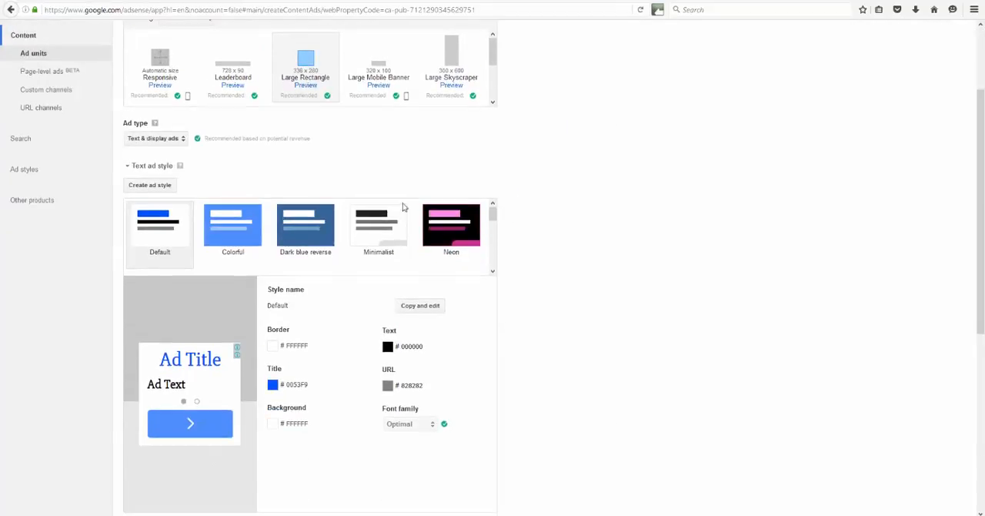
scroll(181, 223, down, 1)
scroll(544, 257, down, 2)
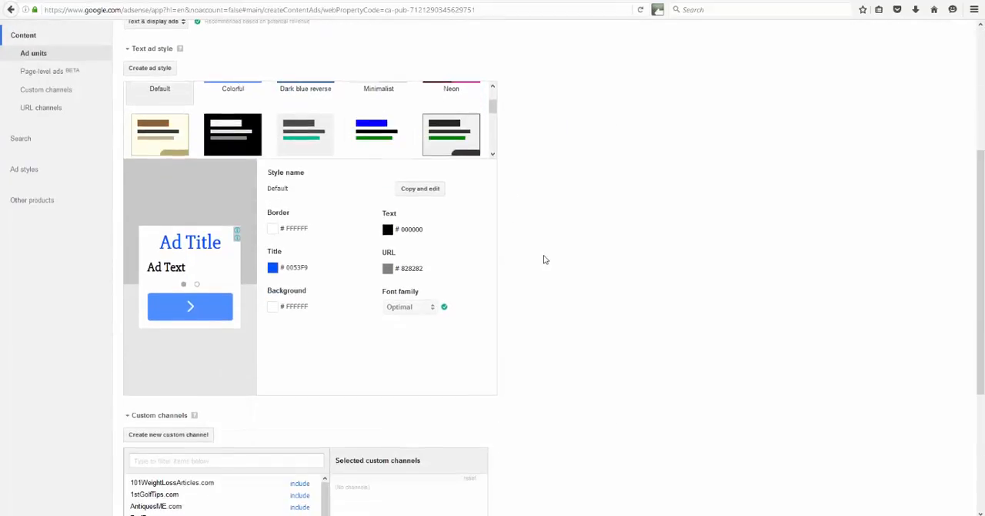
scroll(544, 259, up, 3)
scroll(543, 259, up, 2)
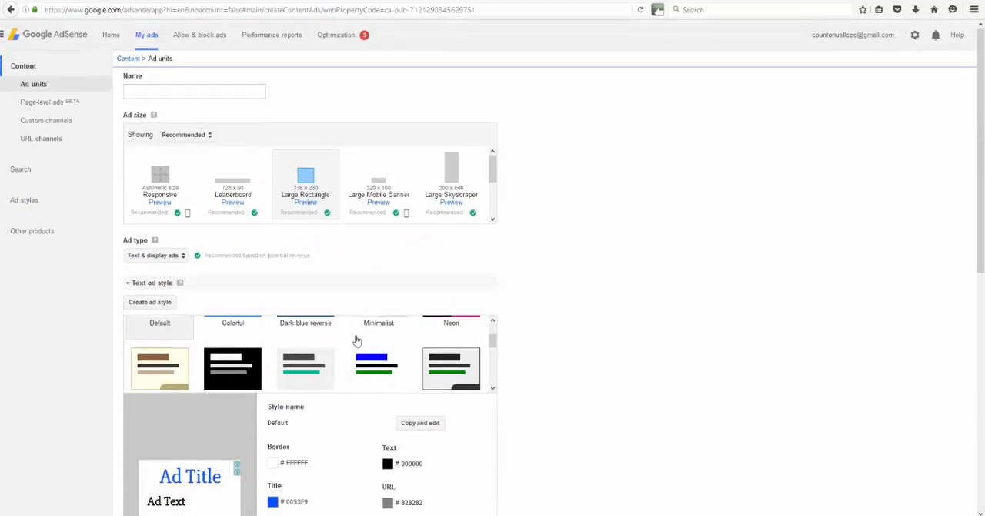
click(358, 360)
- Include the 101WeightLossArticles.com custom channel in the new ad unit
scroll(493, 373, down, 1)
scroll(526, 328, down, 5)
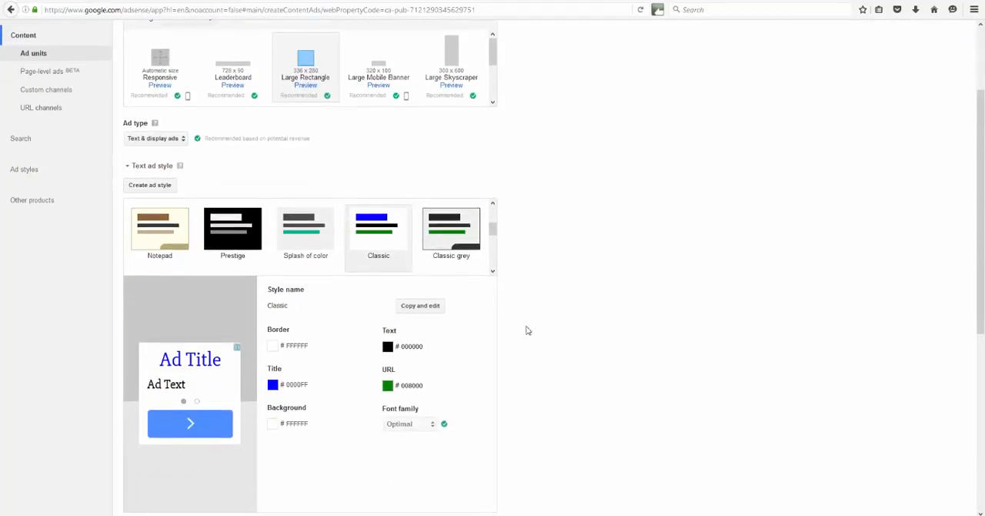
scroll(492, 314, down, 1)
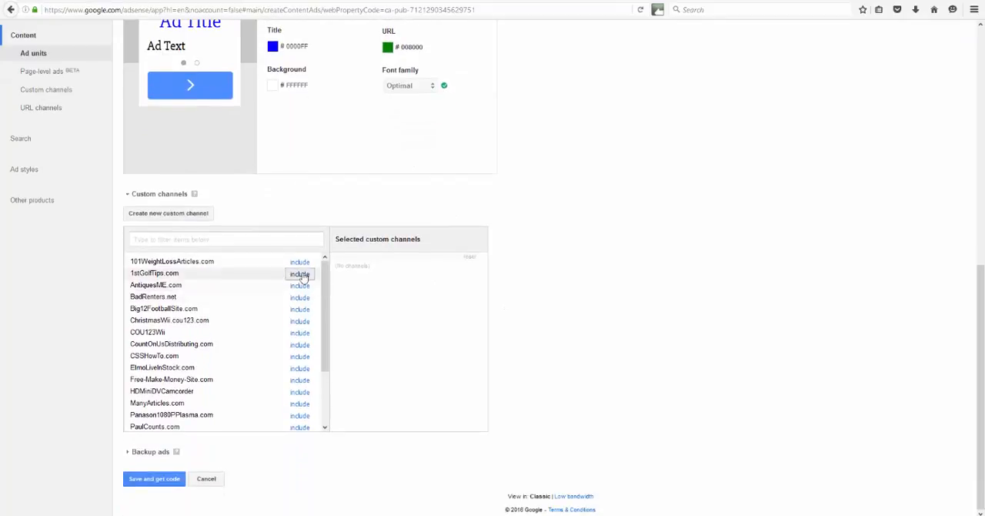
click(299, 261)
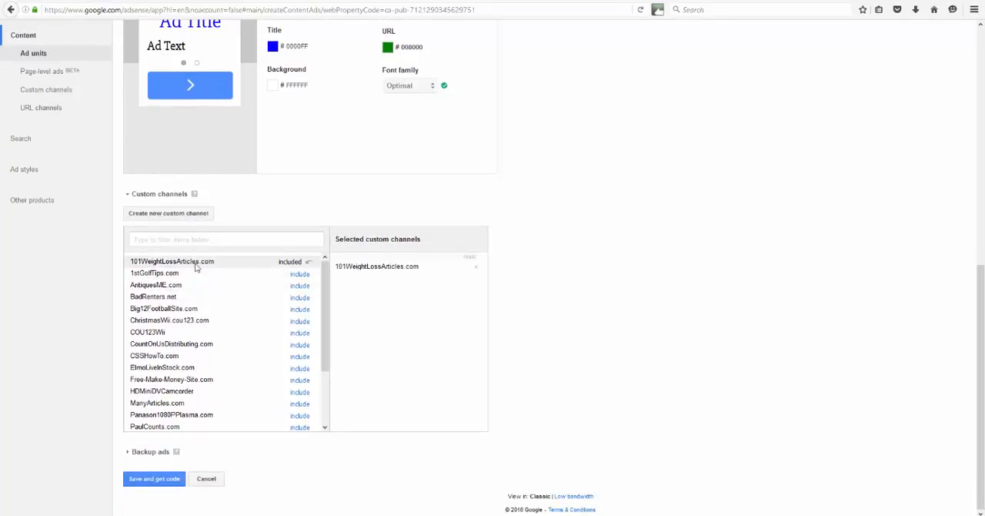
scroll(283, 286, down, 1)
scroll(282, 286, down, 3)
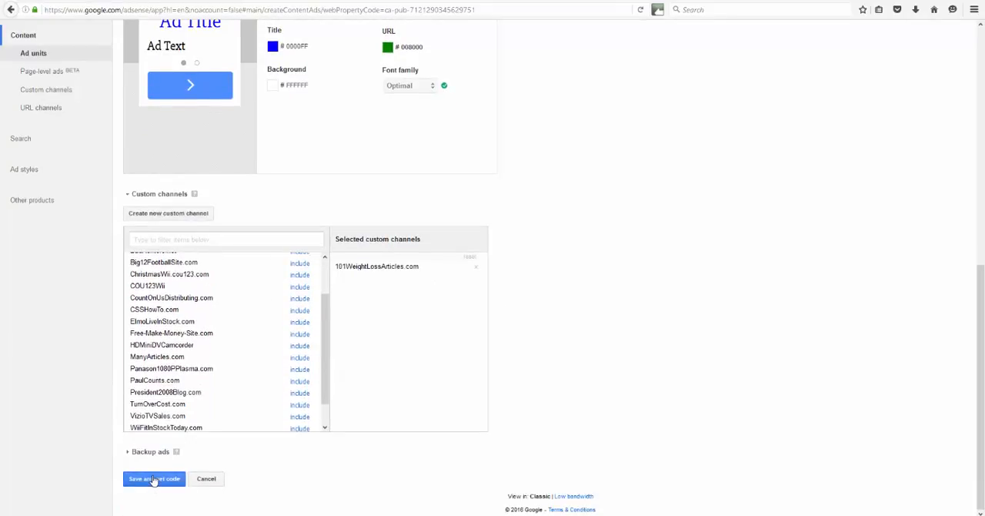
- Name the ad unit "101WeightLossArticles.com Sidebar Ad", then save it and get its code
click(154, 478)
scroll(504, 316, down, 5)
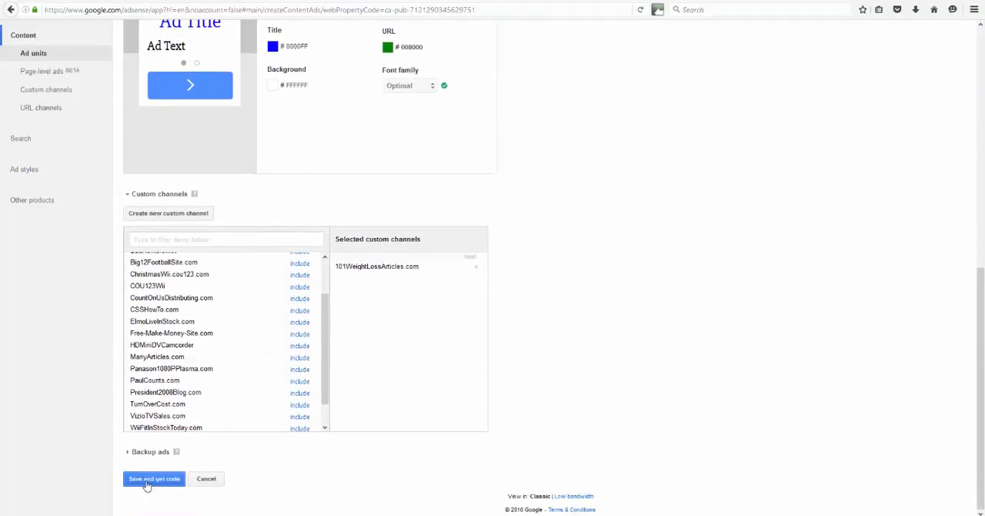
click(150, 488)
scroll(346, 269, up, 2)
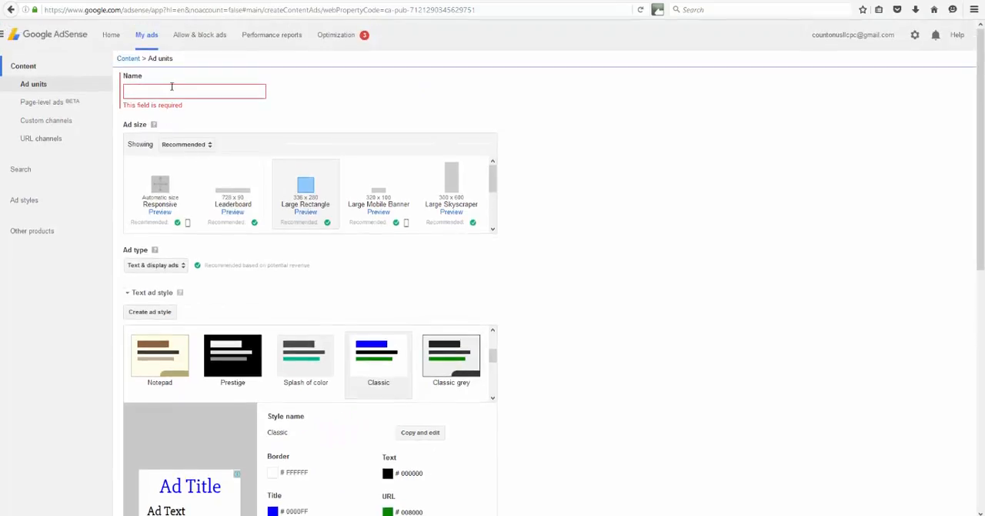
click(170, 89)
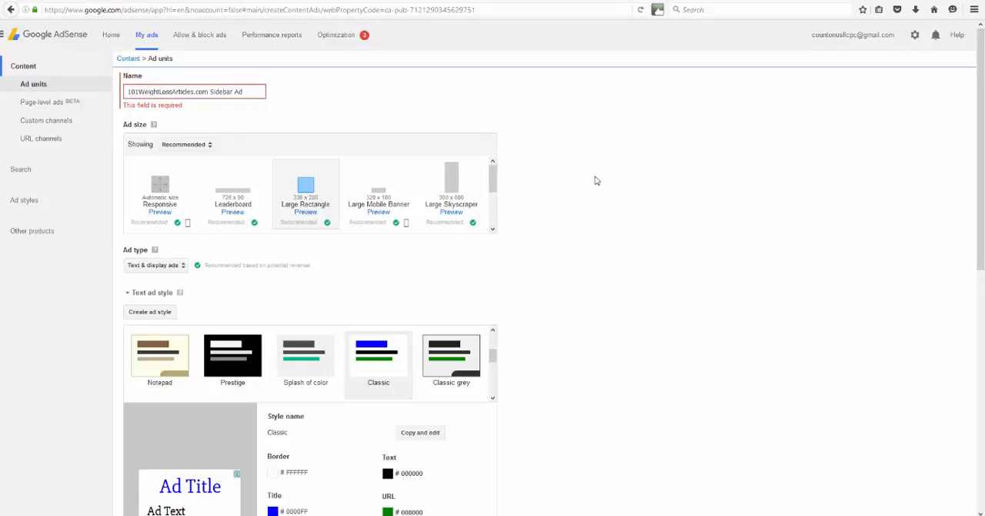
scroll(592, 183, down, 5)
scroll(591, 186, down, 3)
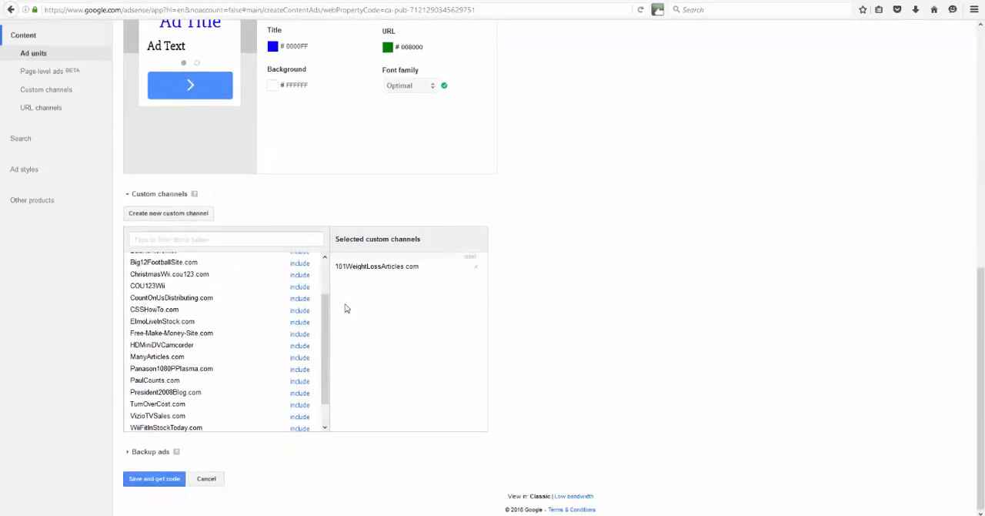
click(158, 479)
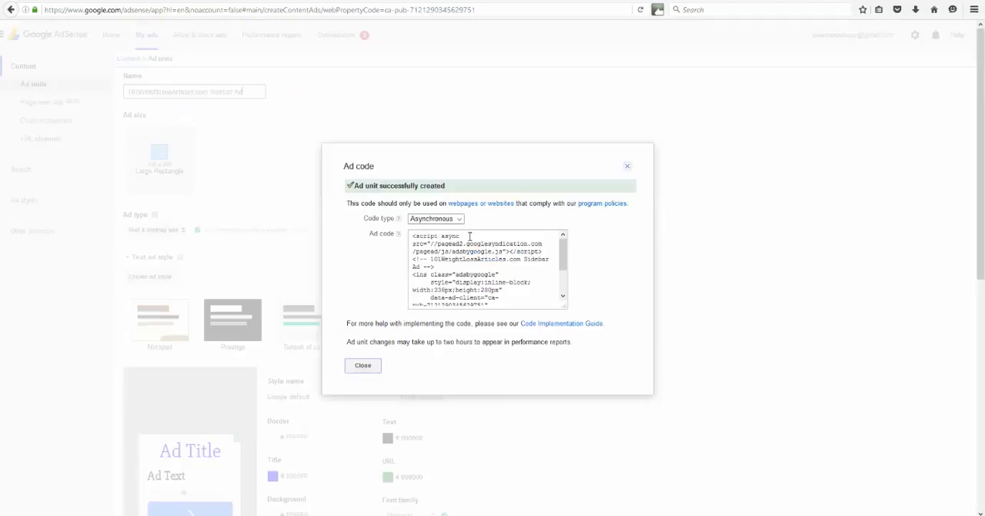
- Copy the complete asynchronous ad code of the Sidebar Ad and close the ad code dialog
click(465, 236)
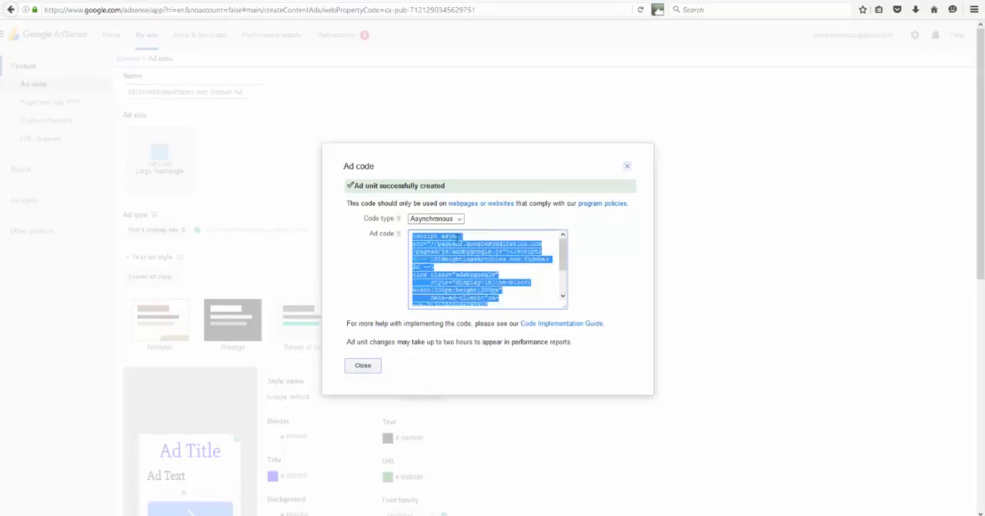
scroll(462, 259, down, 3)
right_click(460, 260)
click(485, 292)
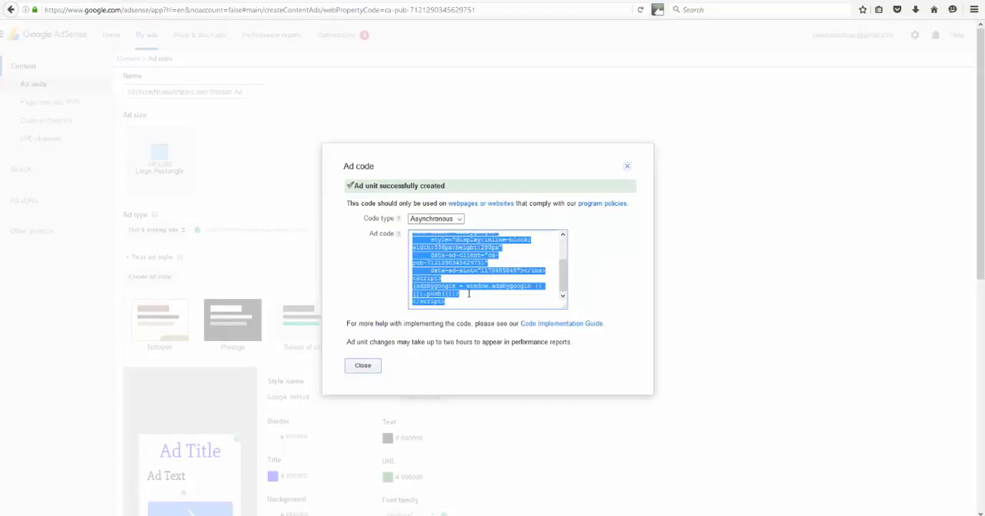
right_click(445, 274)
click(466, 306)
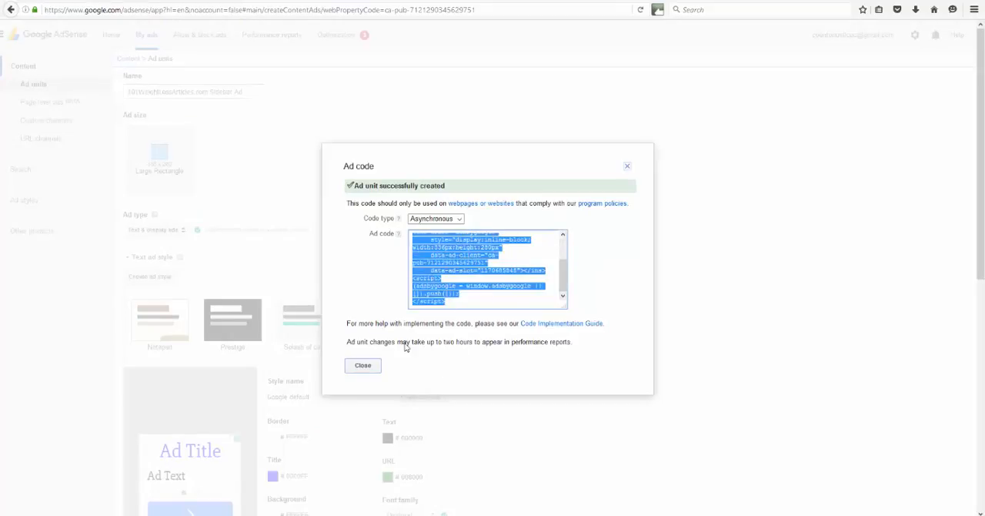
click(367, 367)
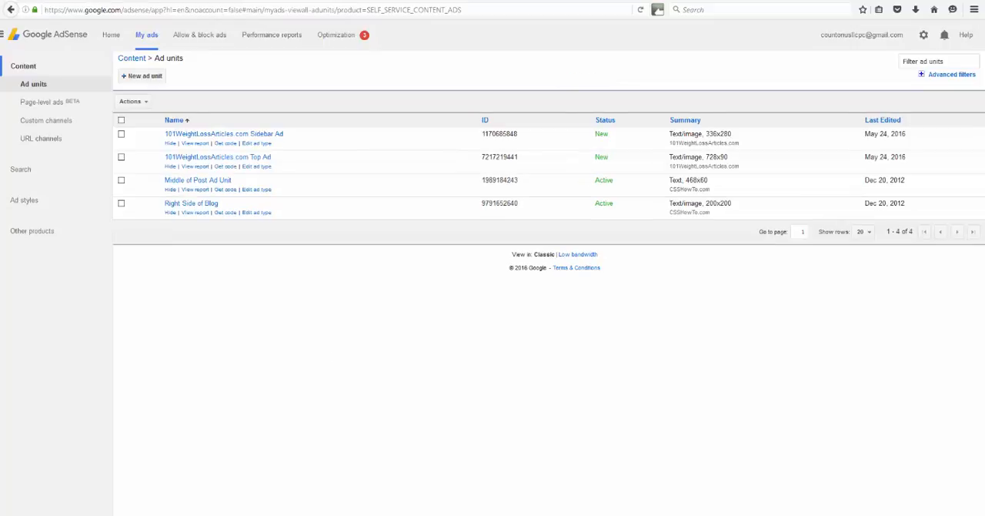
- Switch to the web page editor and add a new line in the table cell holding the second photo beside the article
click(366, 514)
double_click(179, 225)
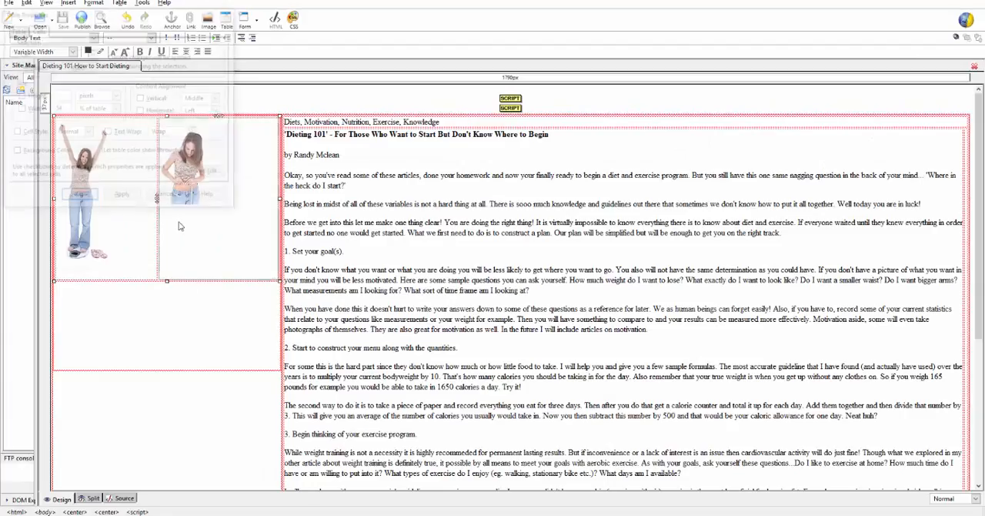
click(167, 198)
click(170, 329)
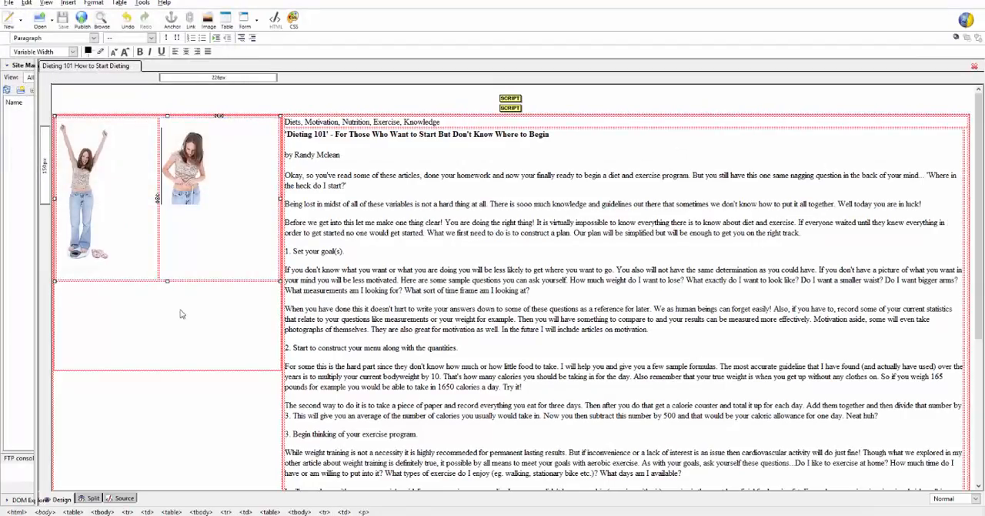
click(236, 203)
key(Return)
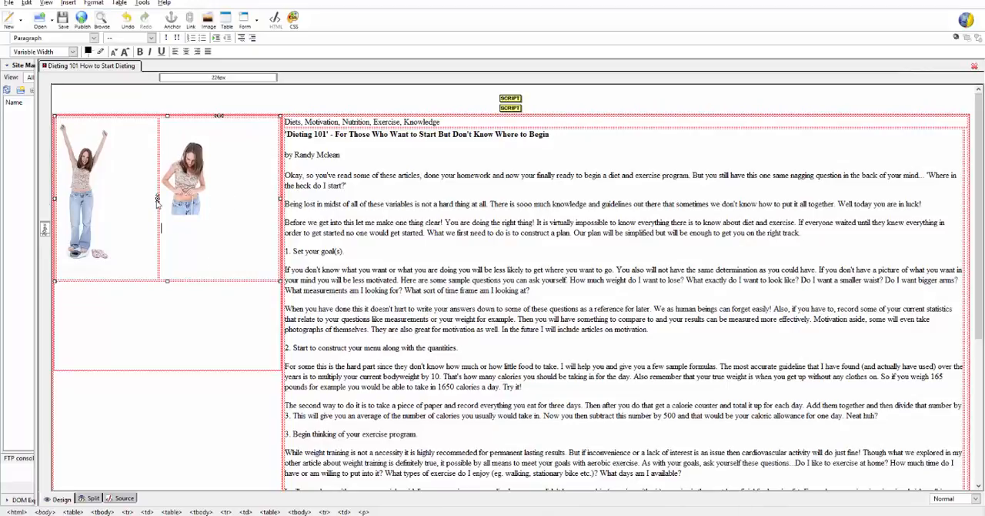
- Add an empty paragraph in the article directly above "2. Start to construct your menu along with the quantities."
click(359, 255)
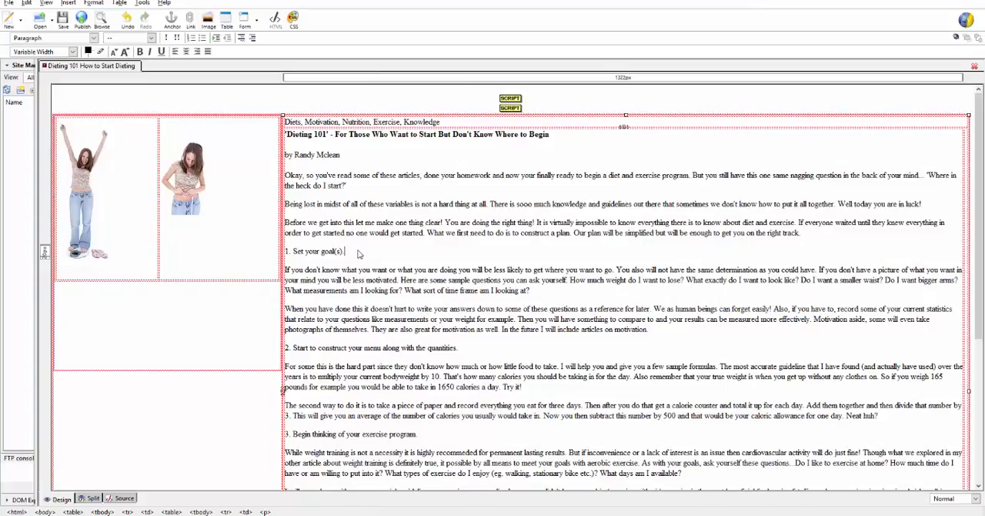
click(828, 236)
triple_click(661, 334)
click(178, 193)
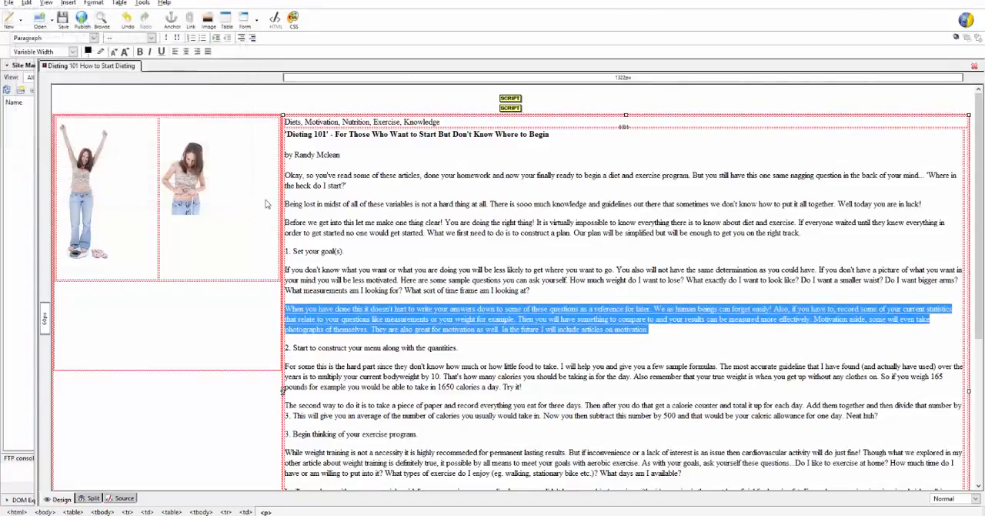
click(666, 334)
key(Return)
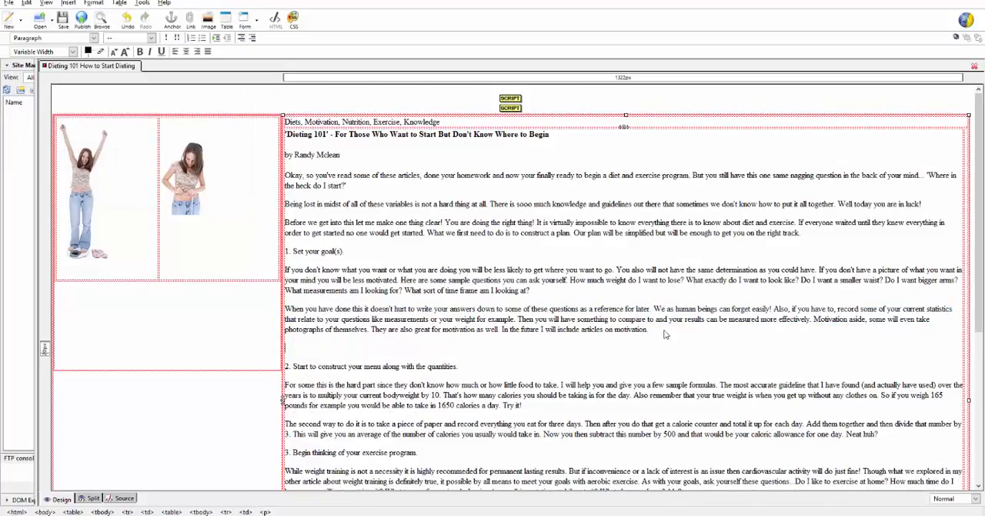
- Insert the copied Sidebar Ad code as HTML in the empty paragraph above point 2 and save the page
click(68, 3)
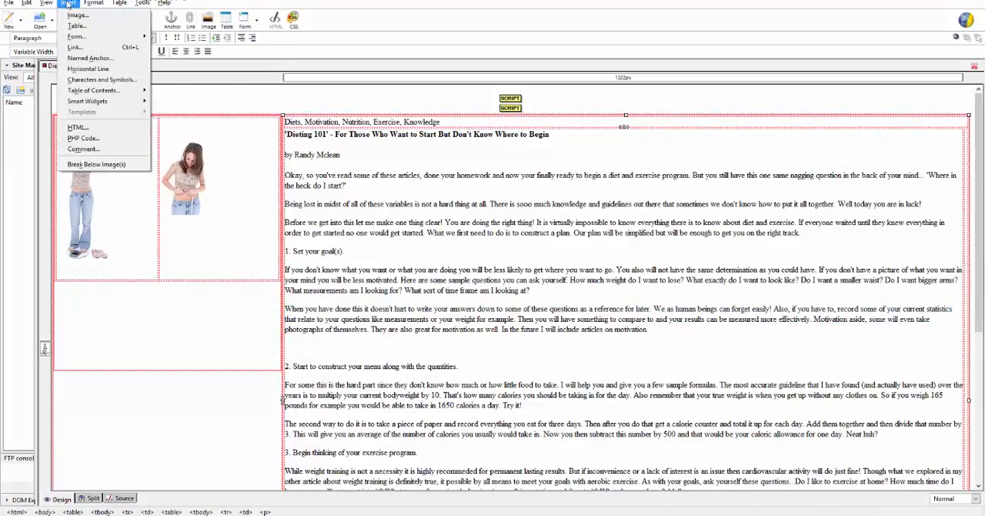
click(78, 127)
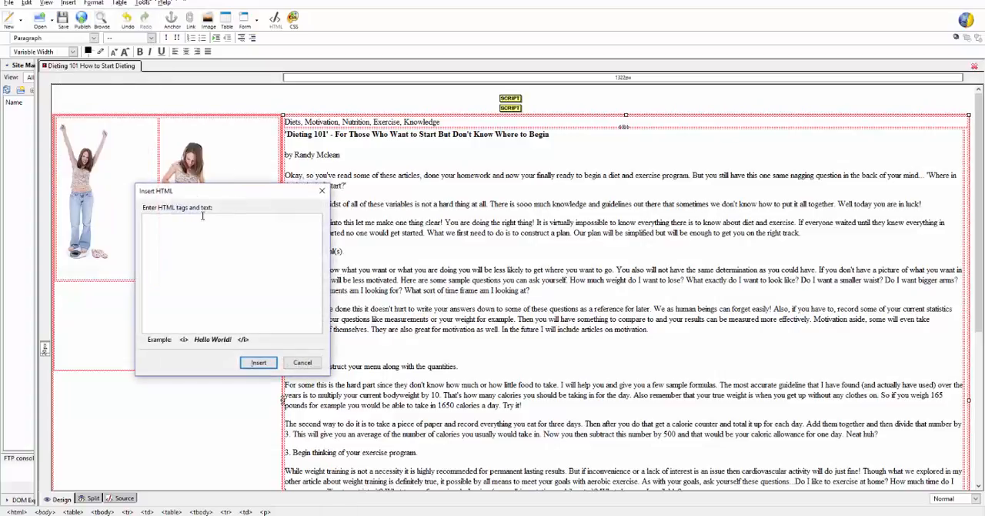
key(ctrl+v)
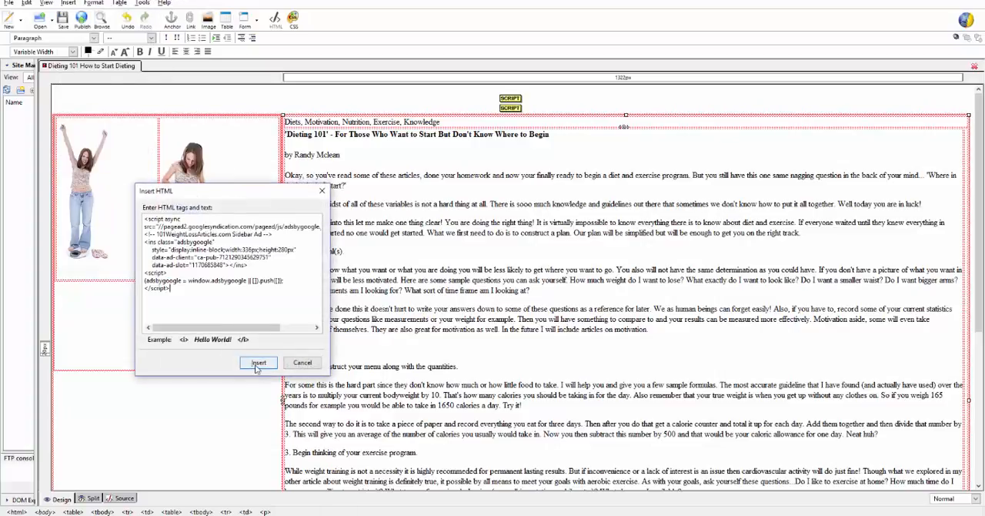
click(258, 363)
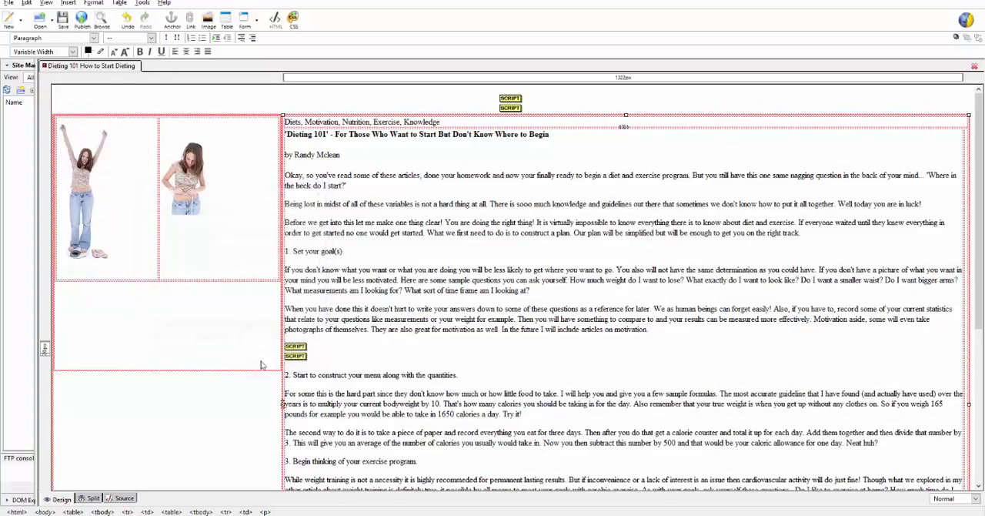
click(63, 18)
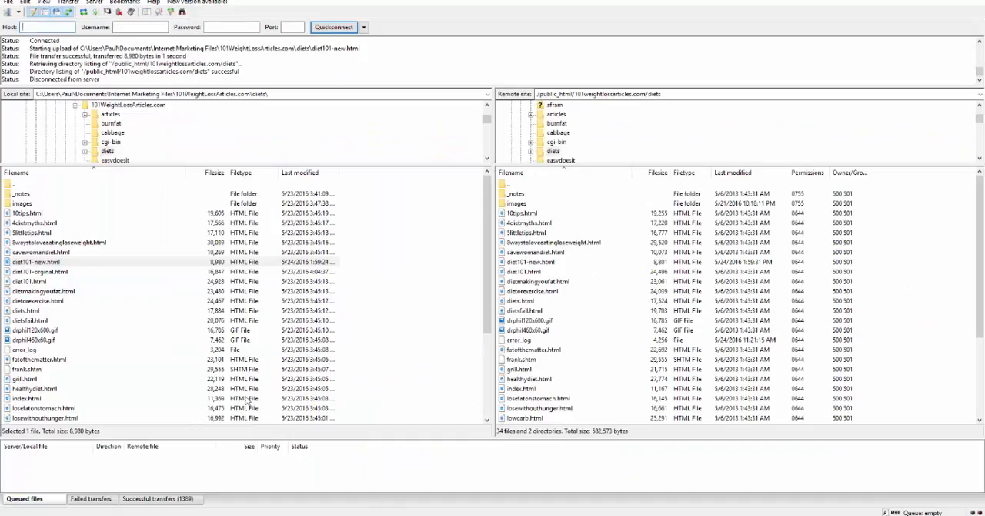
- In the FTP client, upload diet101-new.html to the remote diets folder, overwriting the existing file
right_click(10, 262)
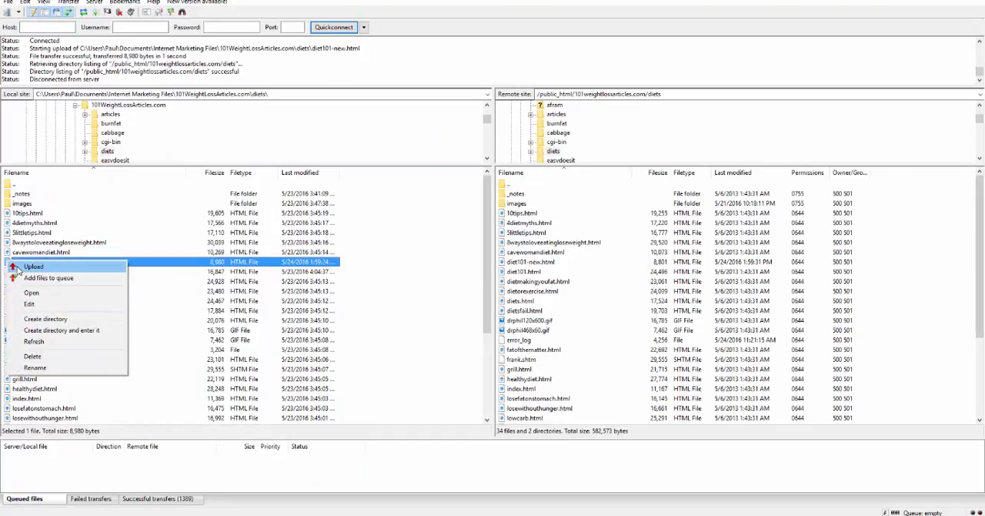
click(18, 268)
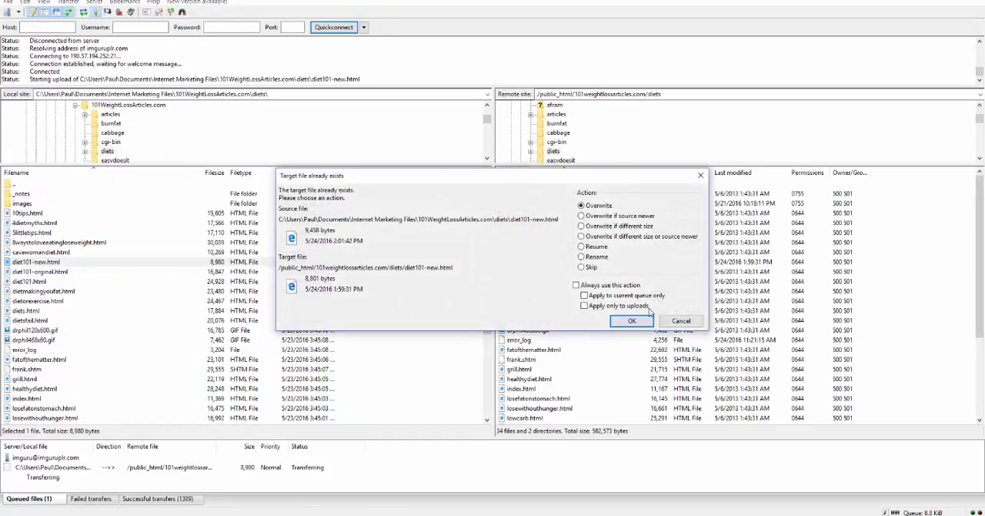
click(631, 321)
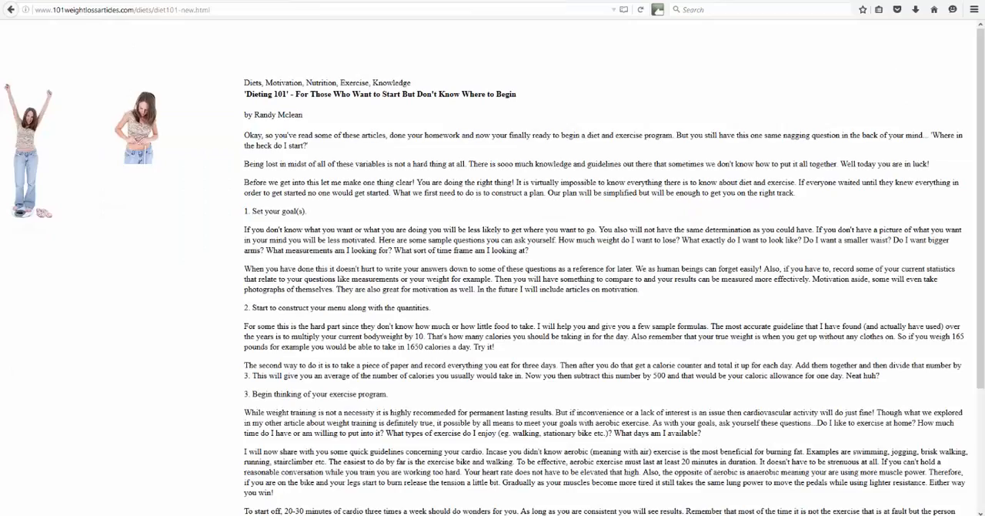
click(641, 10)
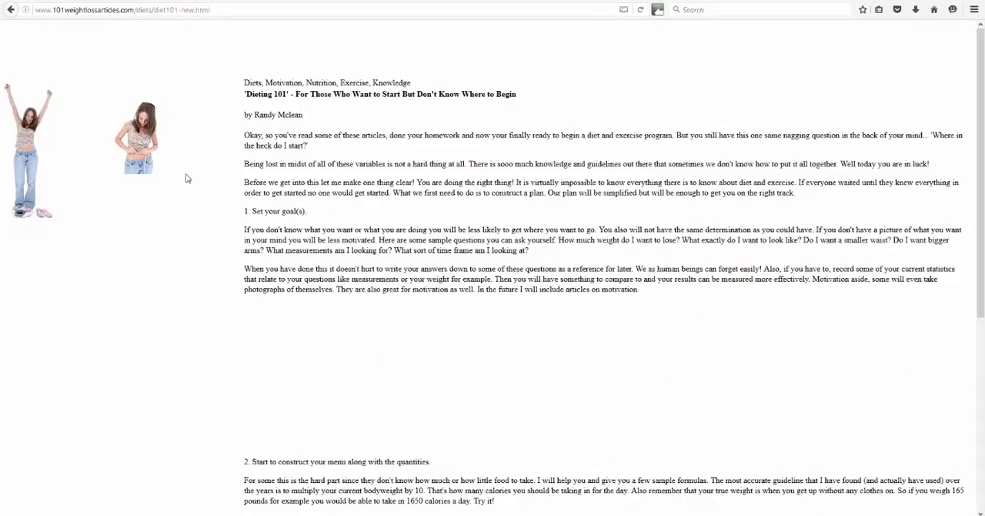
scroll(303, 314, down, 4)
scroll(304, 315, up, 4)
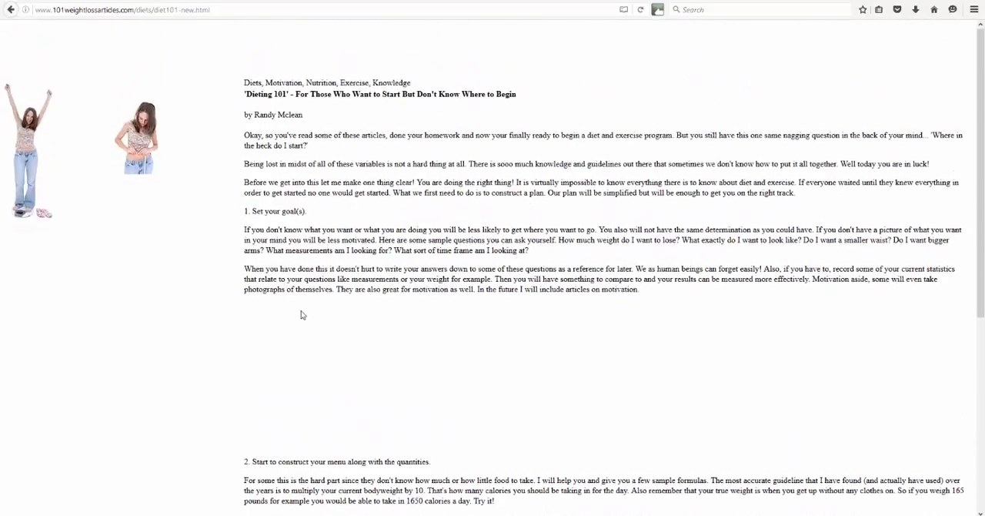